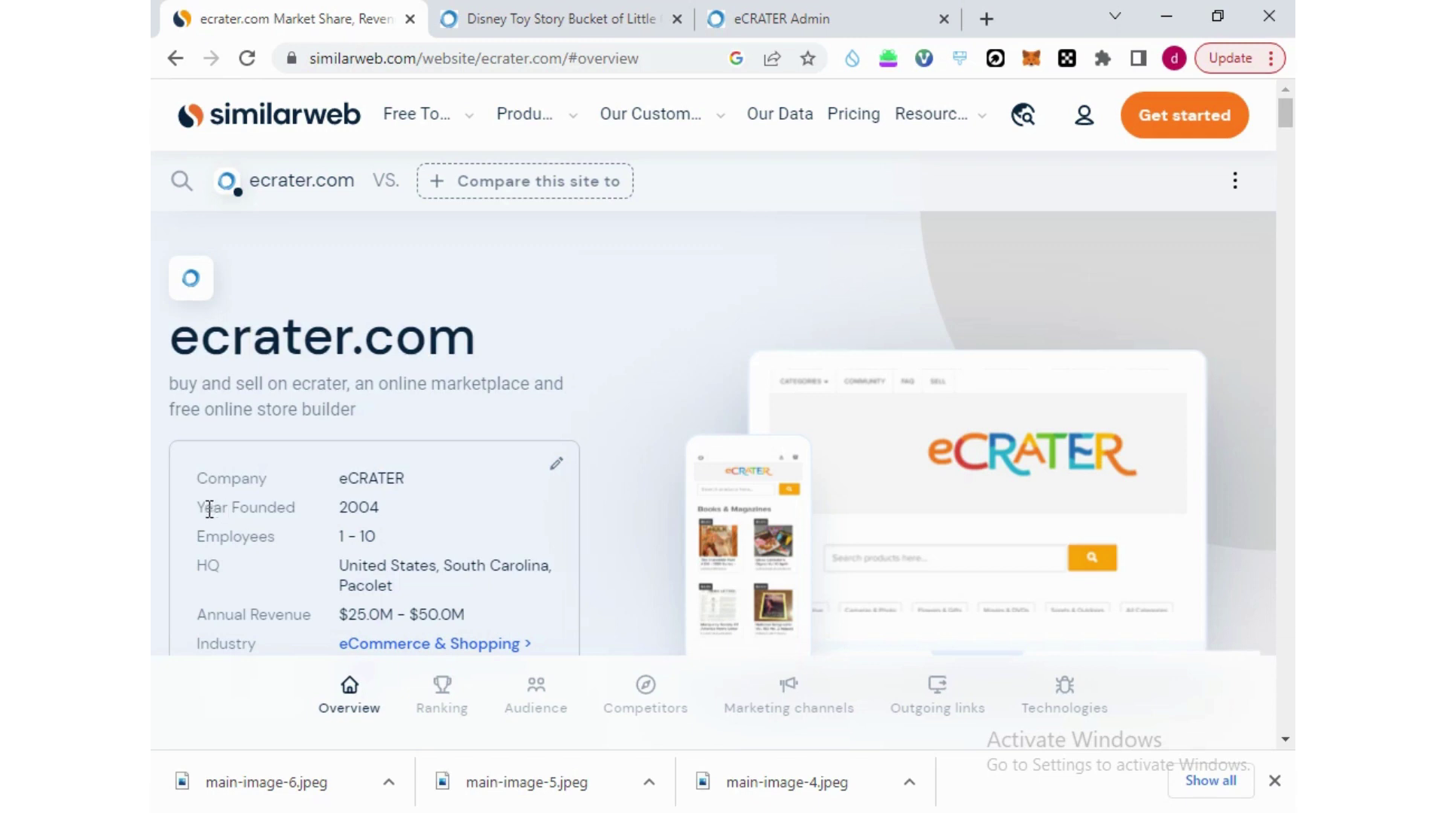
Examine the founding year, headquarters and annual revenue in Similarweb's company details for ecrater.com
left_click_drag(224, 512, 377, 517)
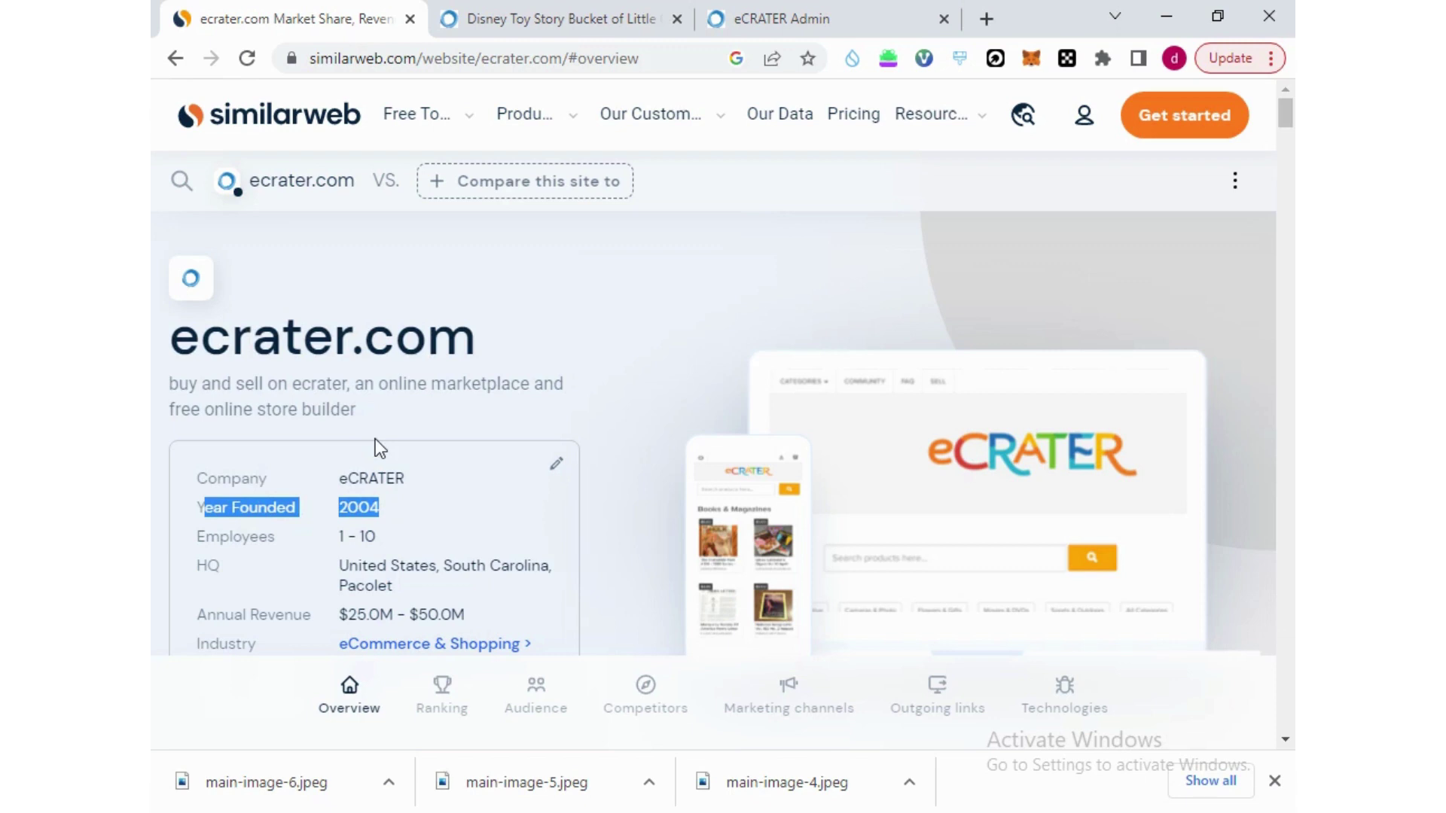
left_click(221, 569)
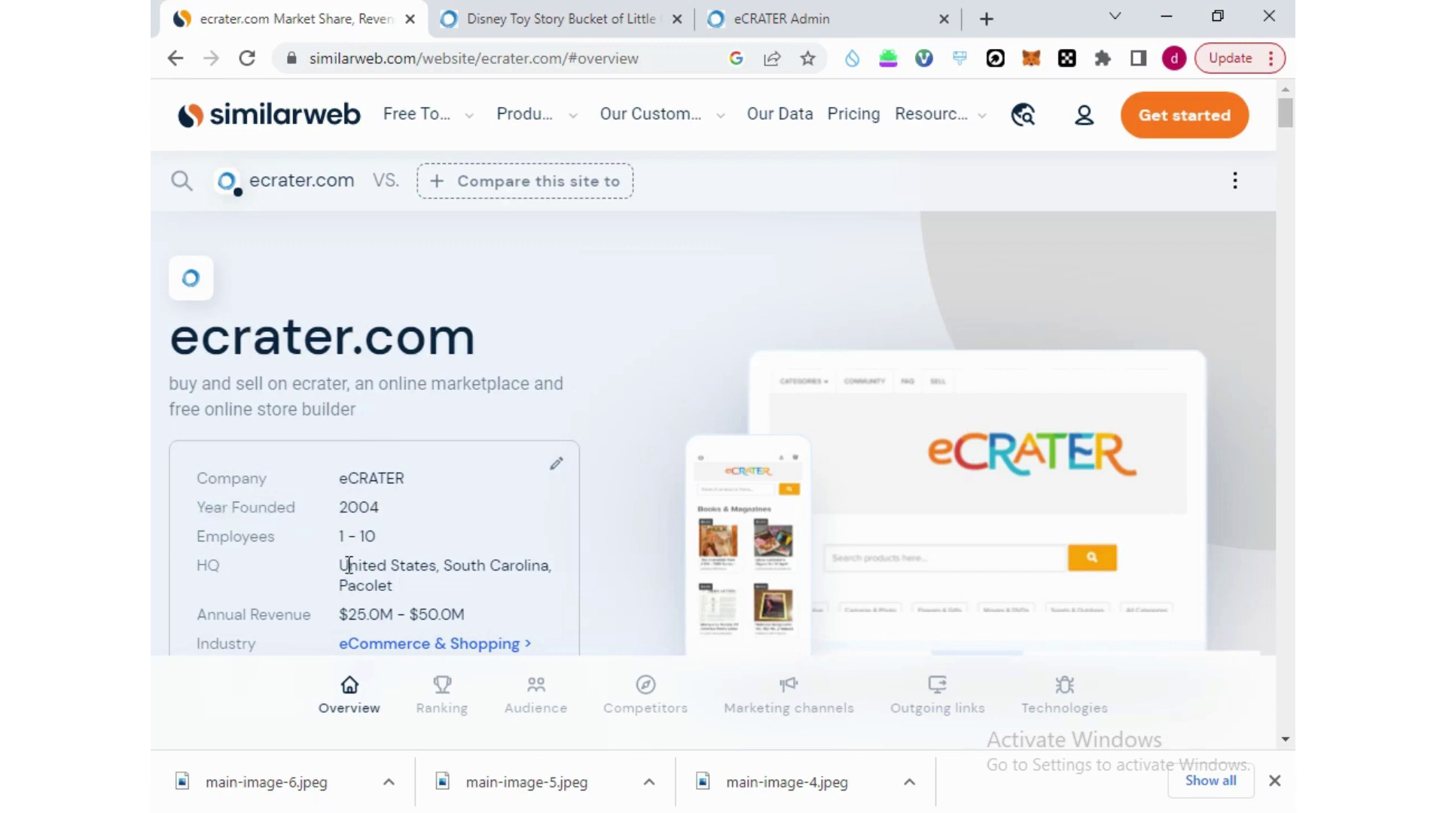
left_click_drag(340, 566, 420, 566)
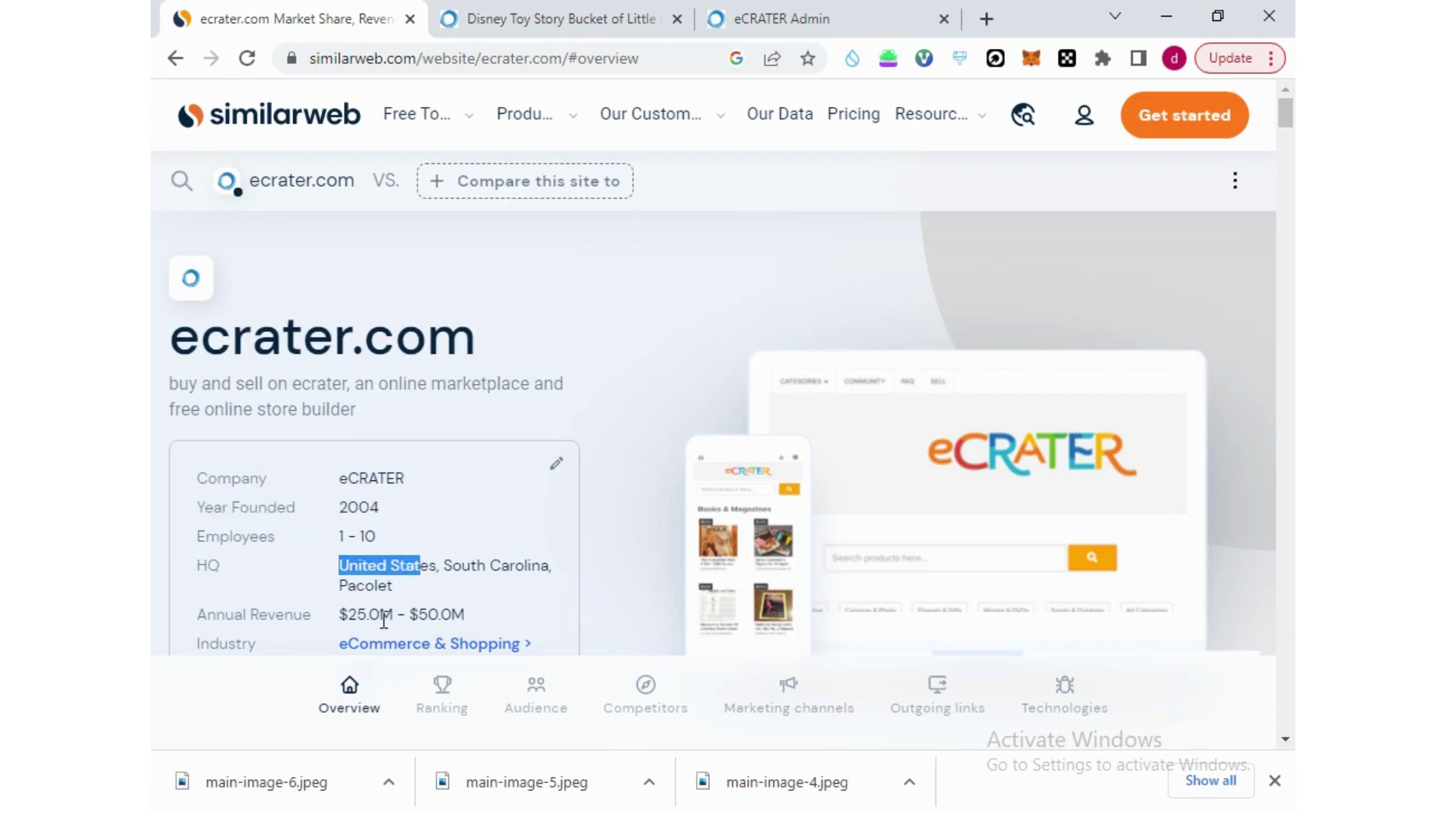
left_click_drag(338, 616, 465, 608)
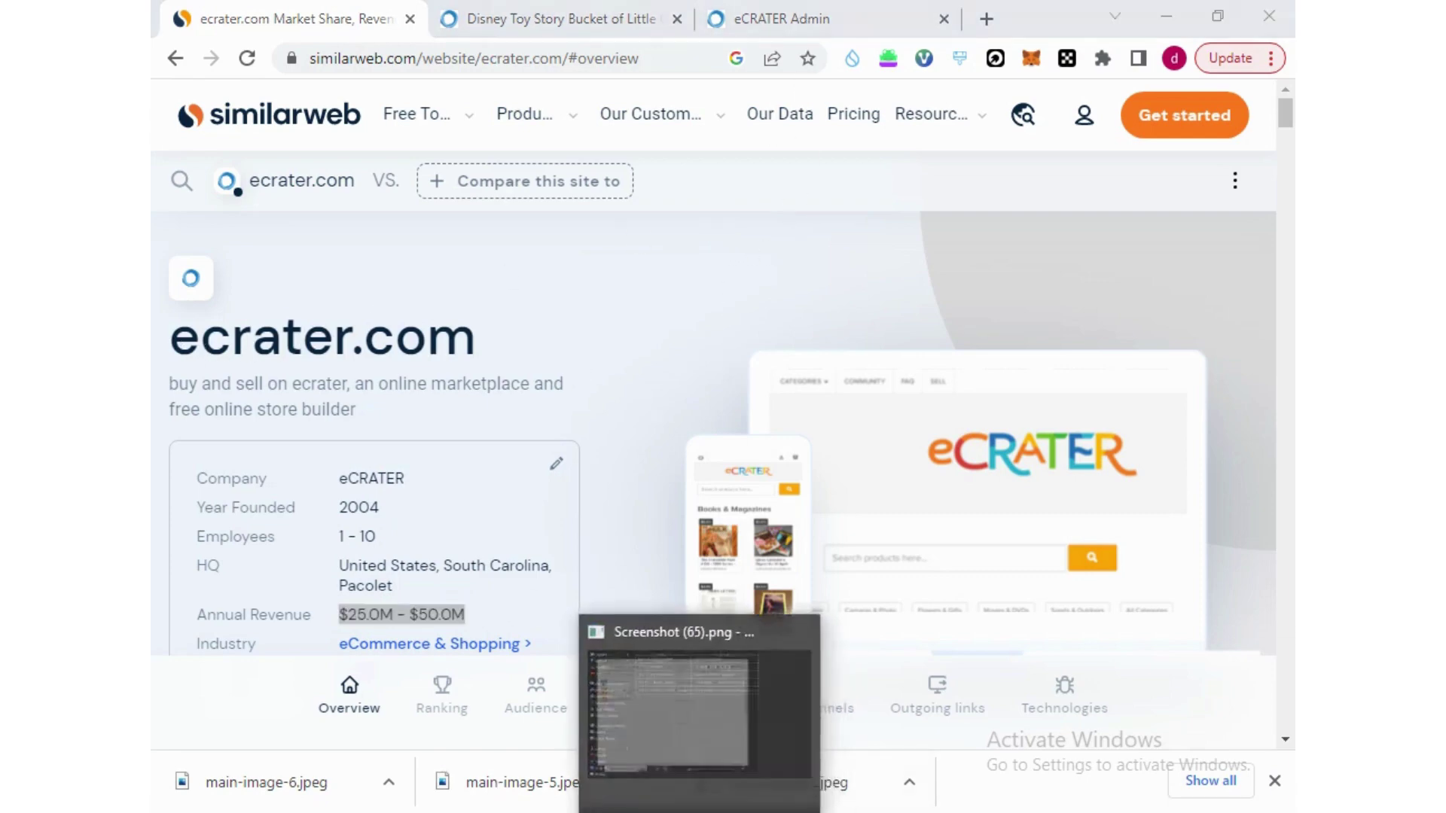
Switch to the image viewer and go through the eCRATER registration screenshots from Screenshot (65).png to Screenshot (68).png
left_click(721, 708)
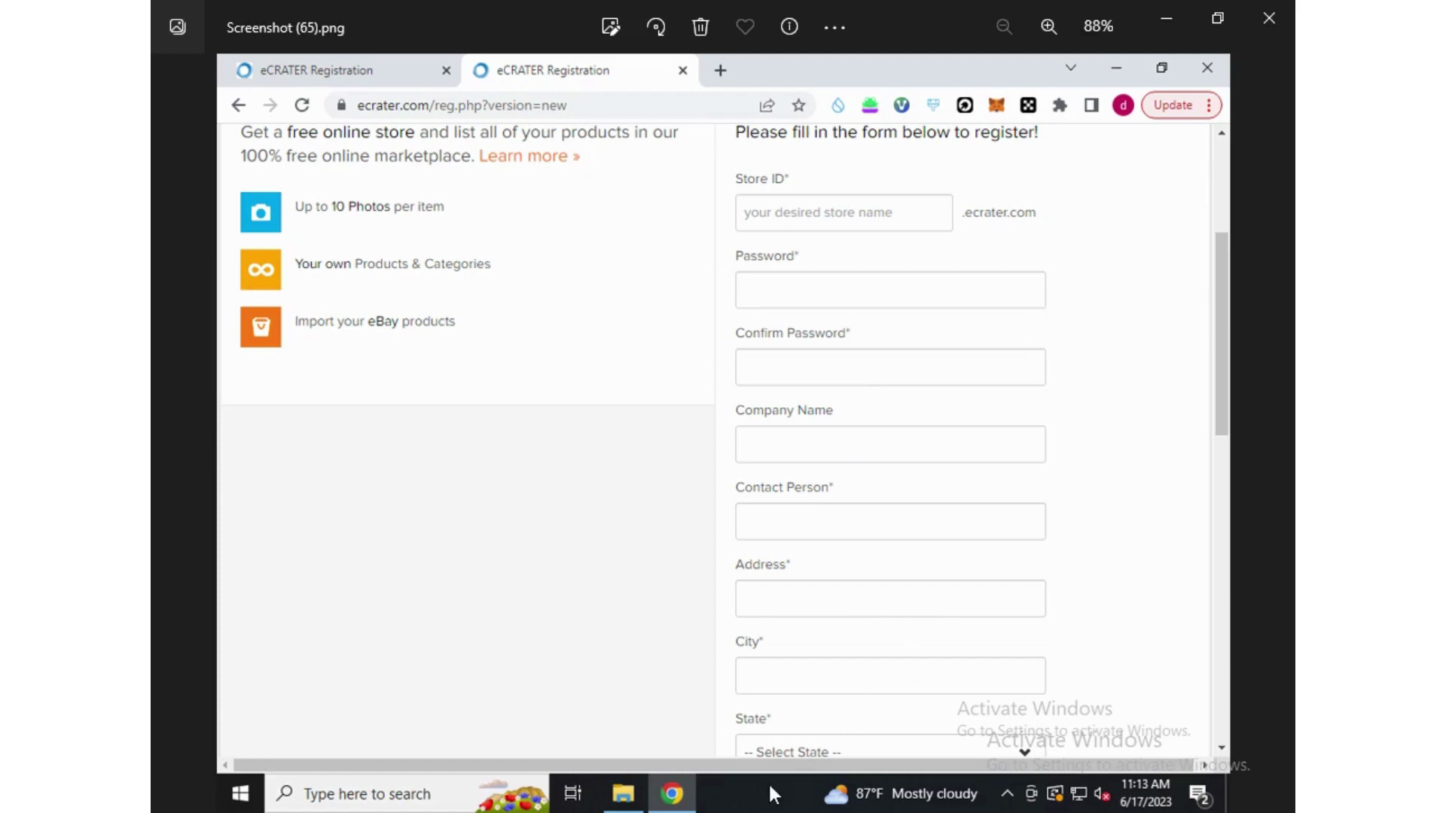
key("Right")
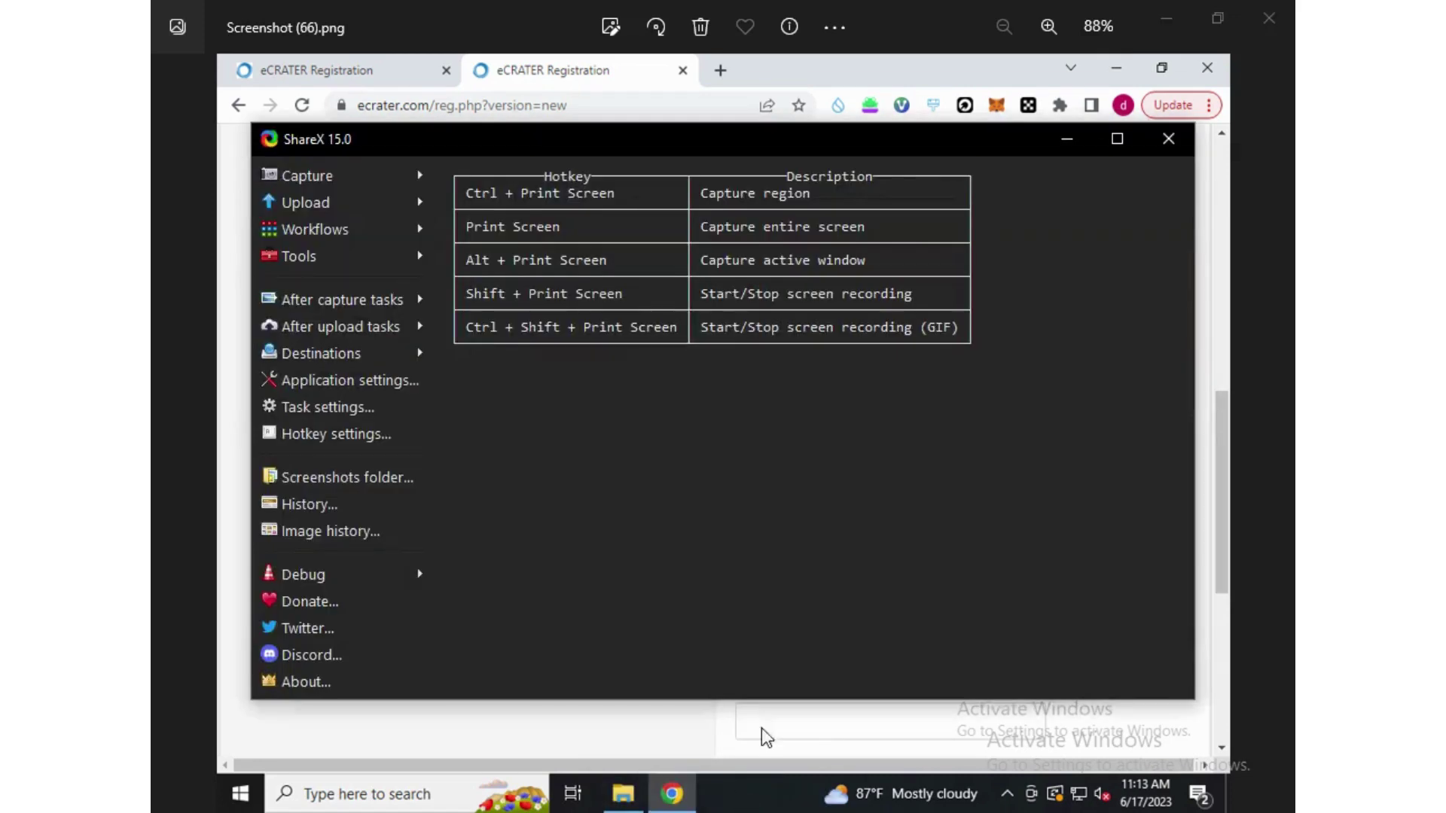
left_click(1066, 146)
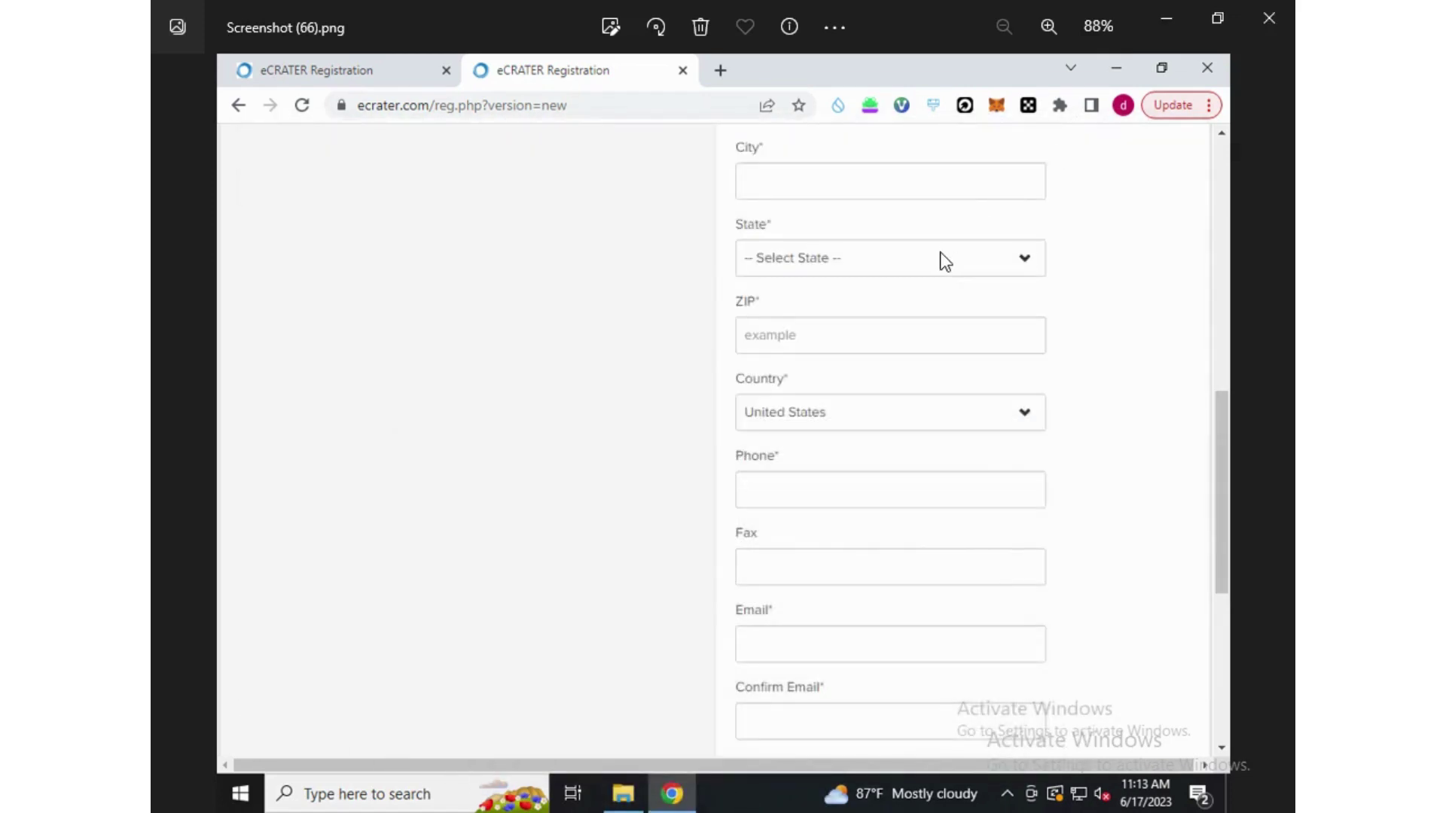
key("Right")
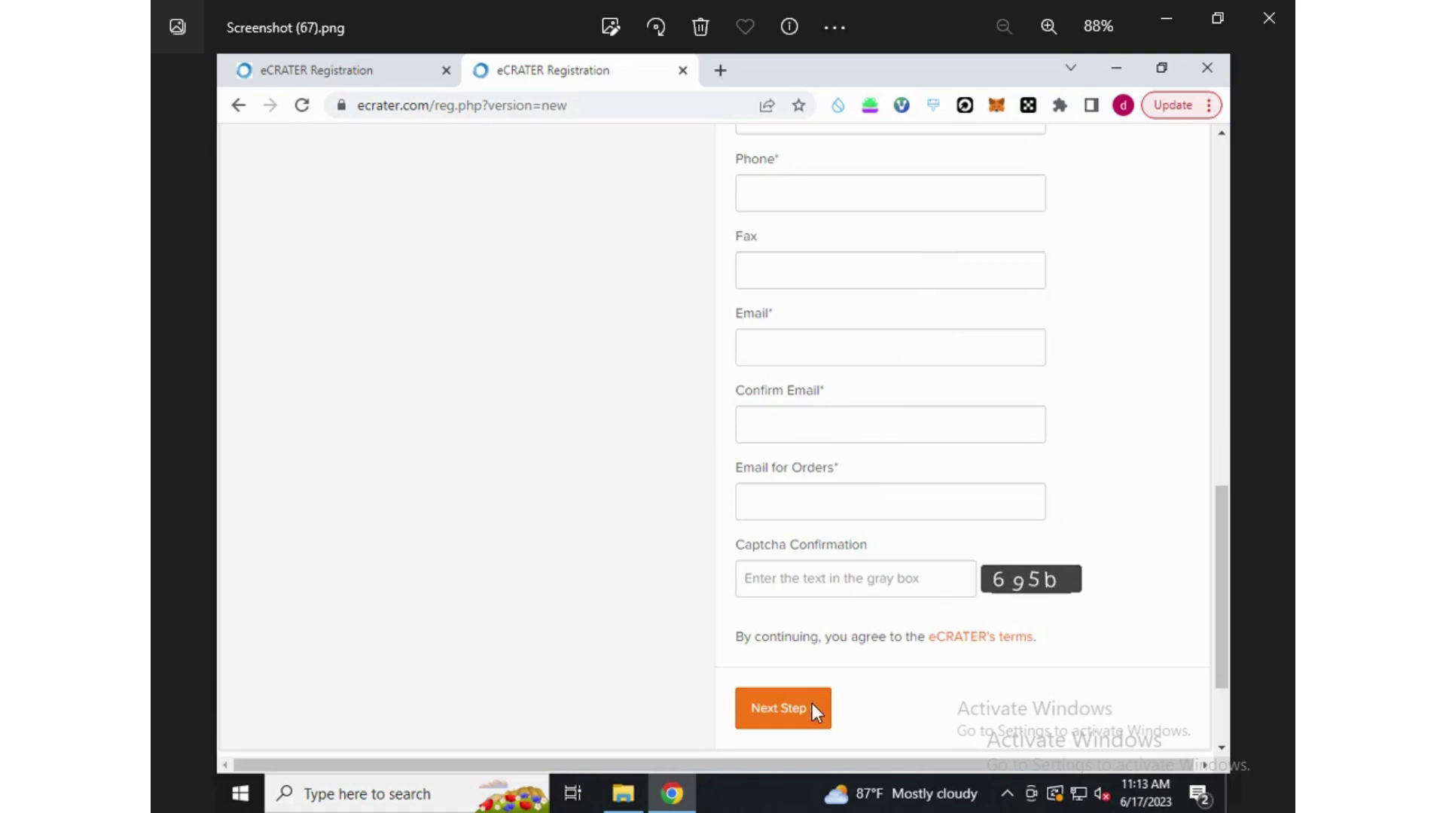
key("Right")
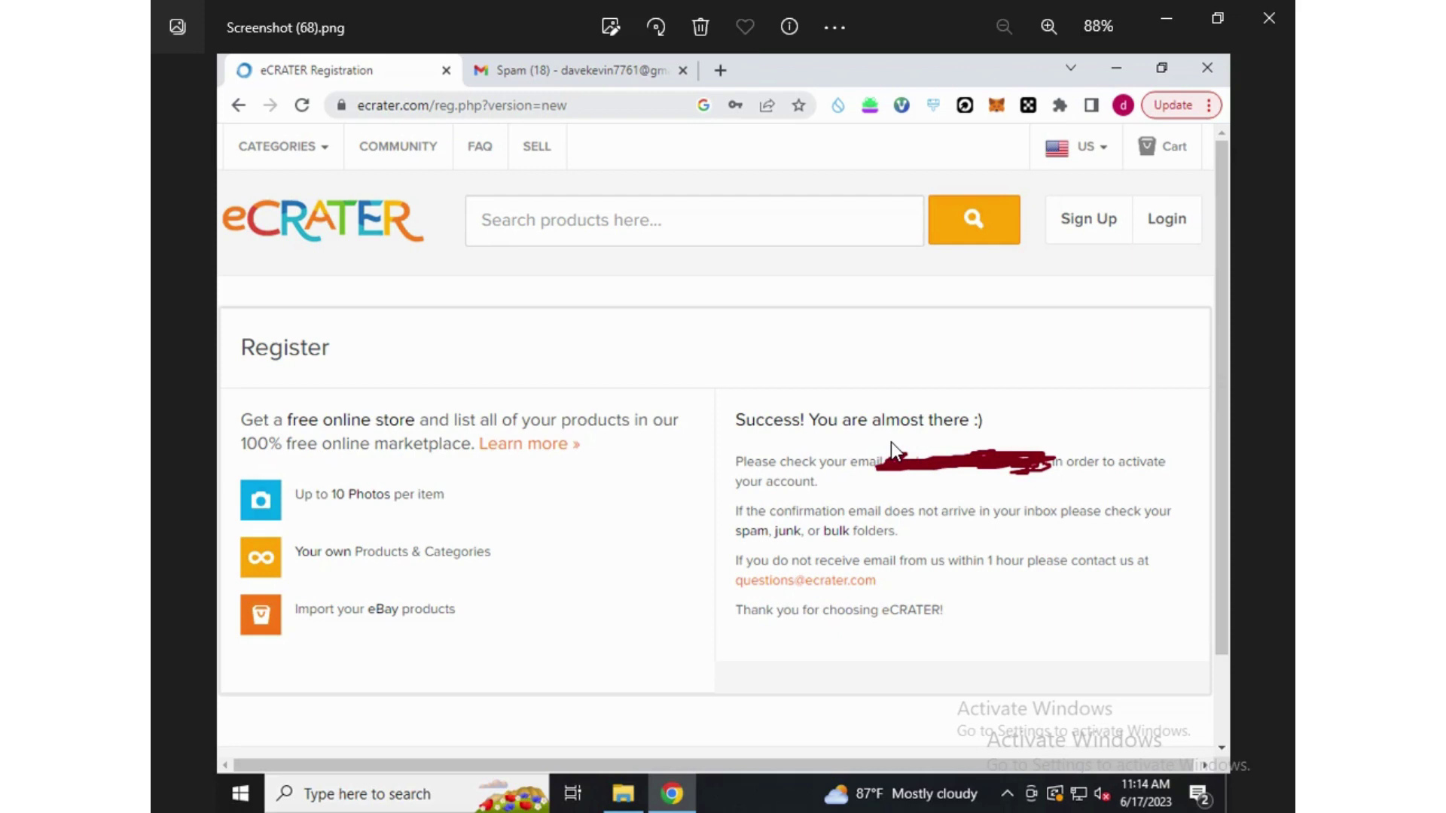
Switch back to the browser and look over the home page of the eCRATER store dashboard
mouse_move(672, 794)
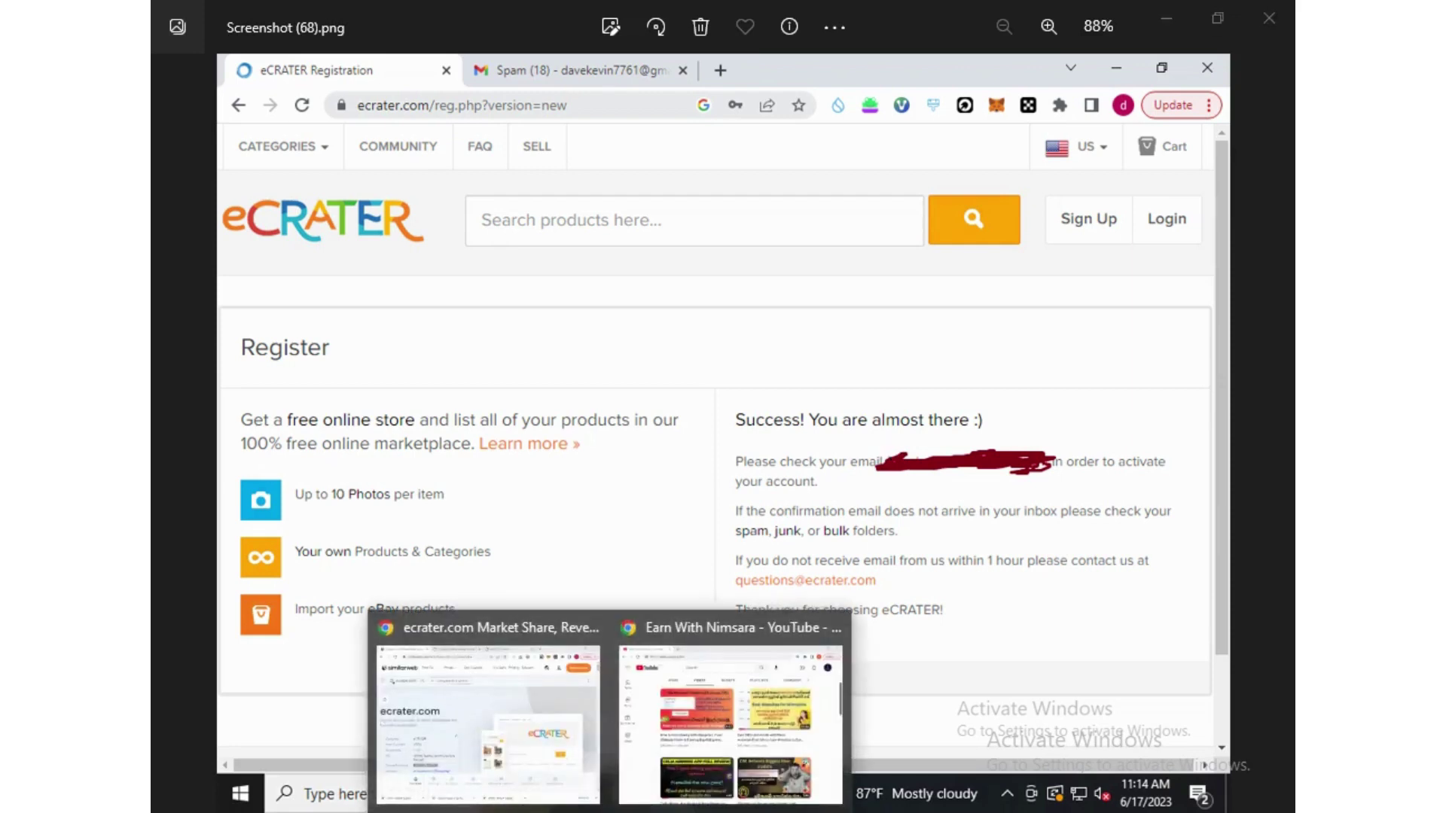
left_click(548, 708)
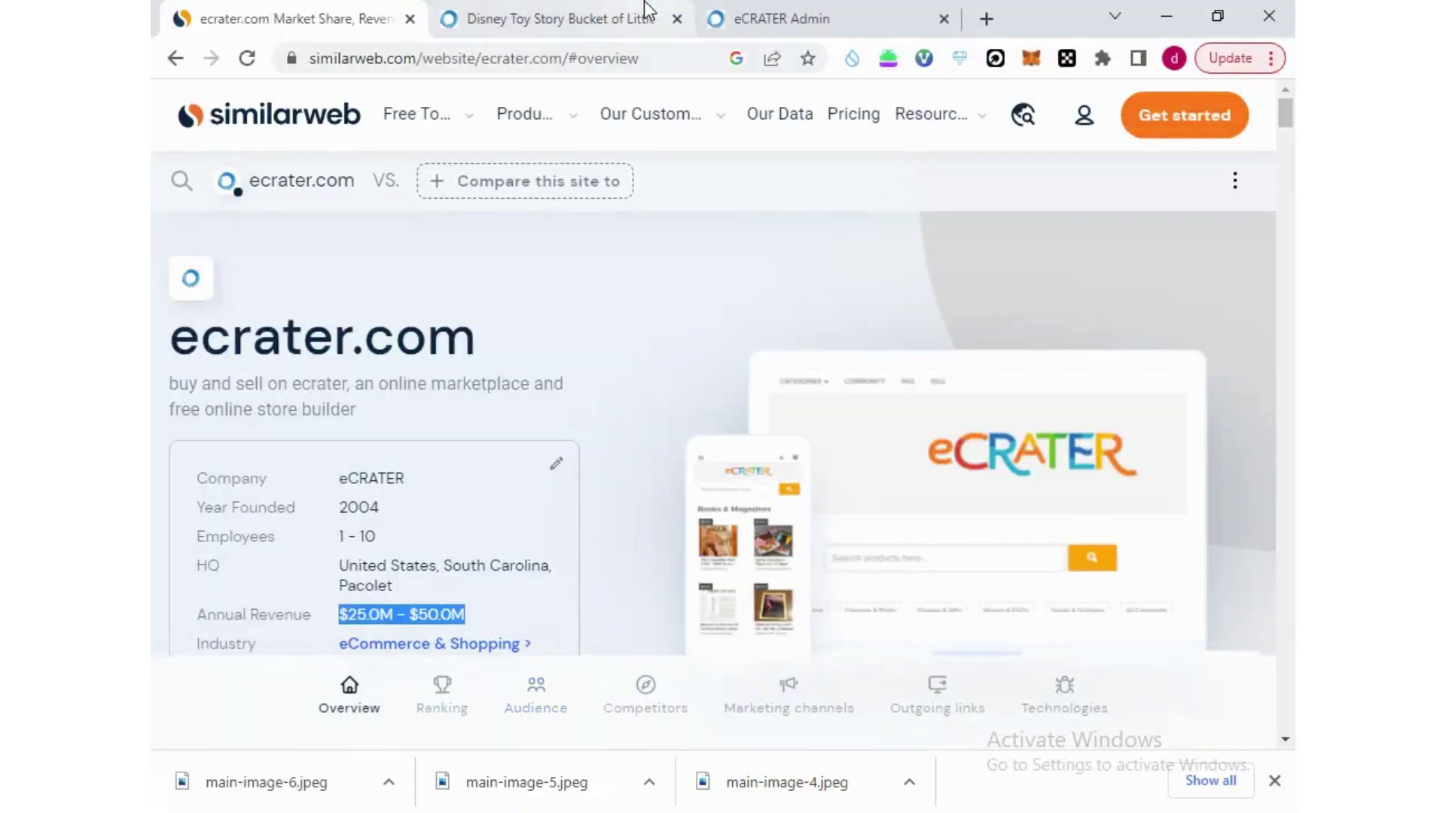
left_click(757, 15)
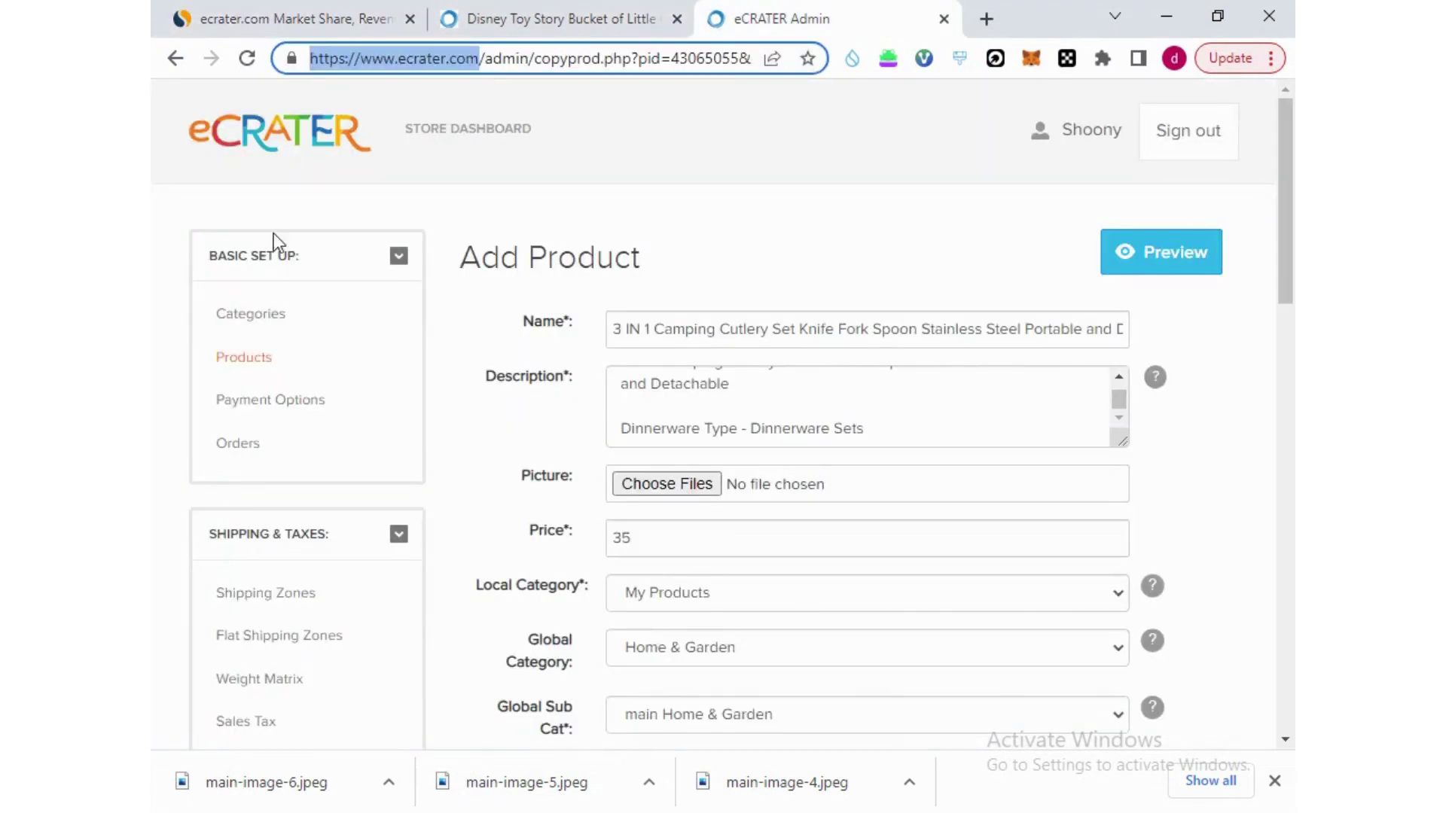
left_click(258, 145)
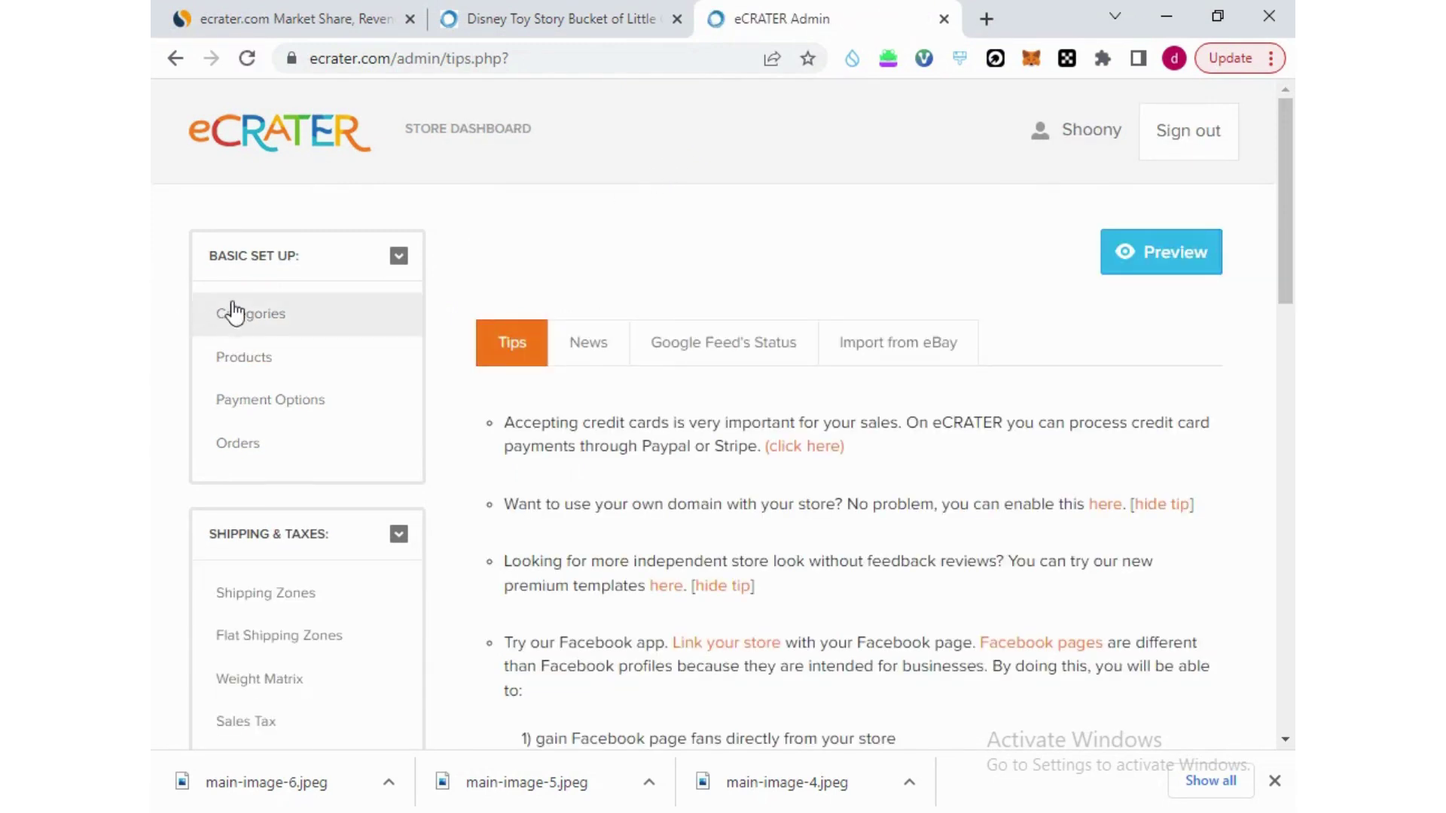
scroll(650, 404, "down", 8)
scroll(651, 404, "up", 8)
Examine the Disney Toy Story Bucket listing's price, photos, shipping details, description and related items
left_click(598, 3)
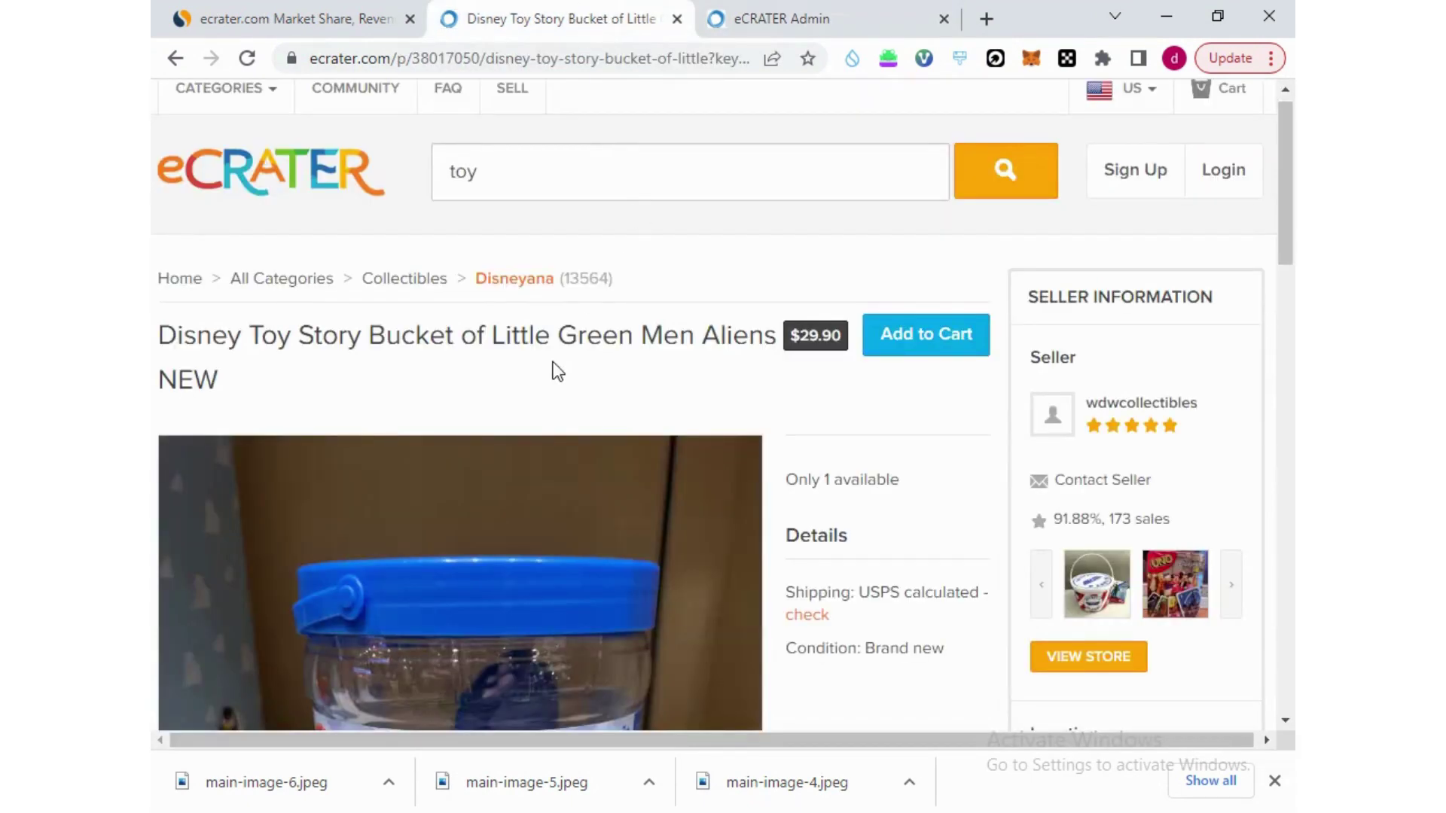
scroll(554, 369, "down", 6)
scroll(556, 370, "up", 7)
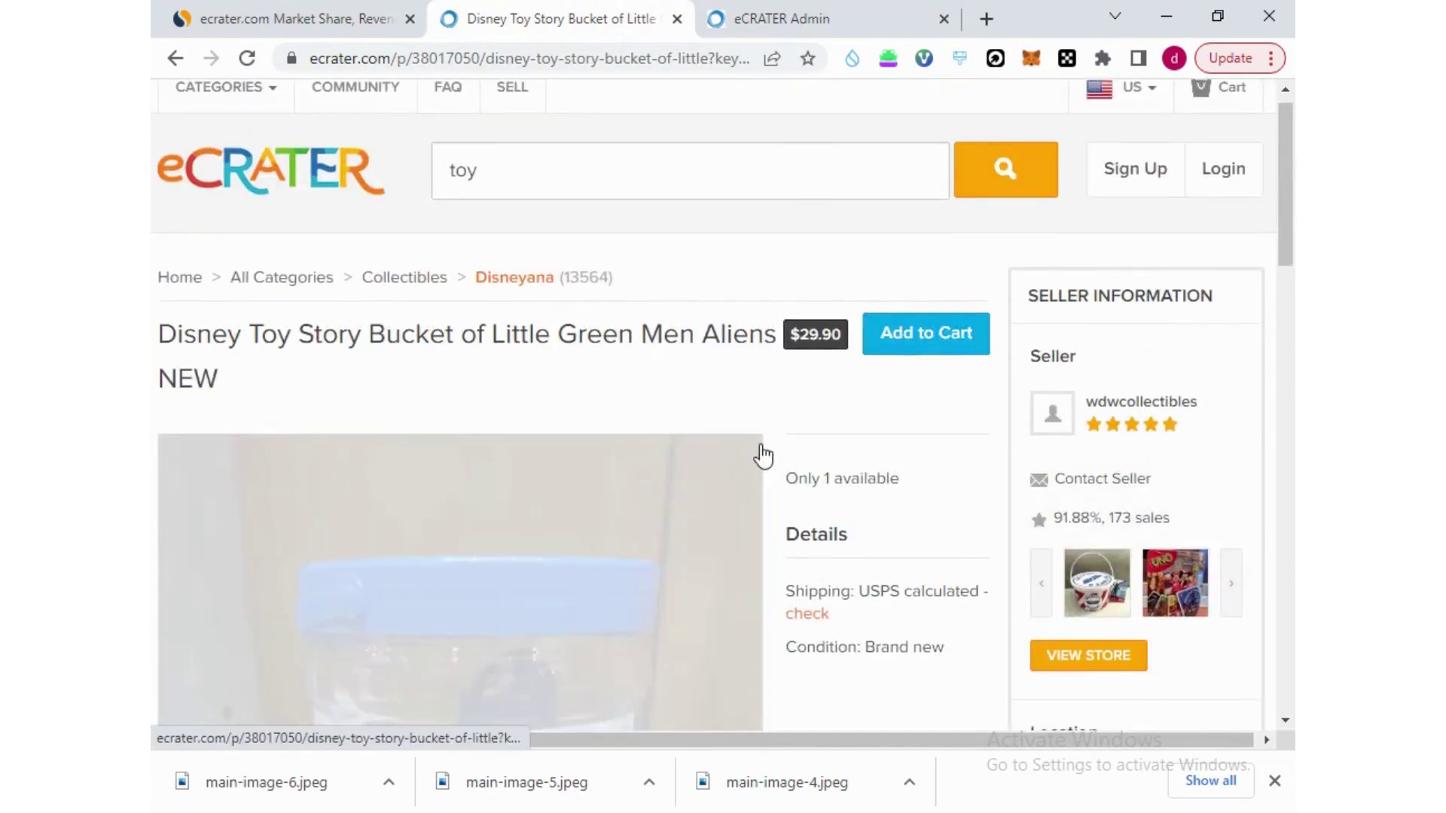
scroll(766, 446, "down", 5)
scroll(882, 374, "up", 5)
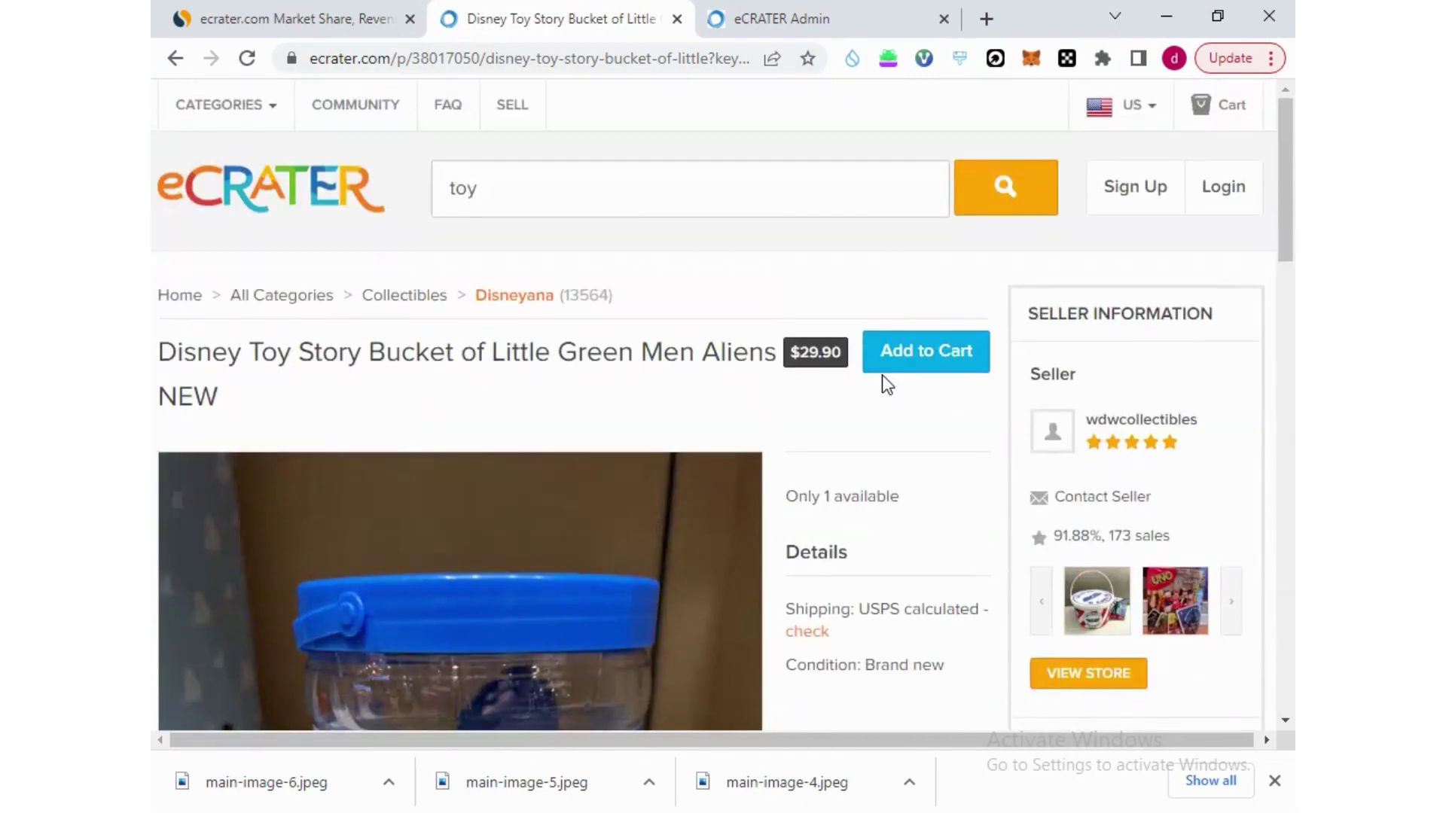
scroll(802, 375, "down", 20)
scroll(803, 376, "up", 9)
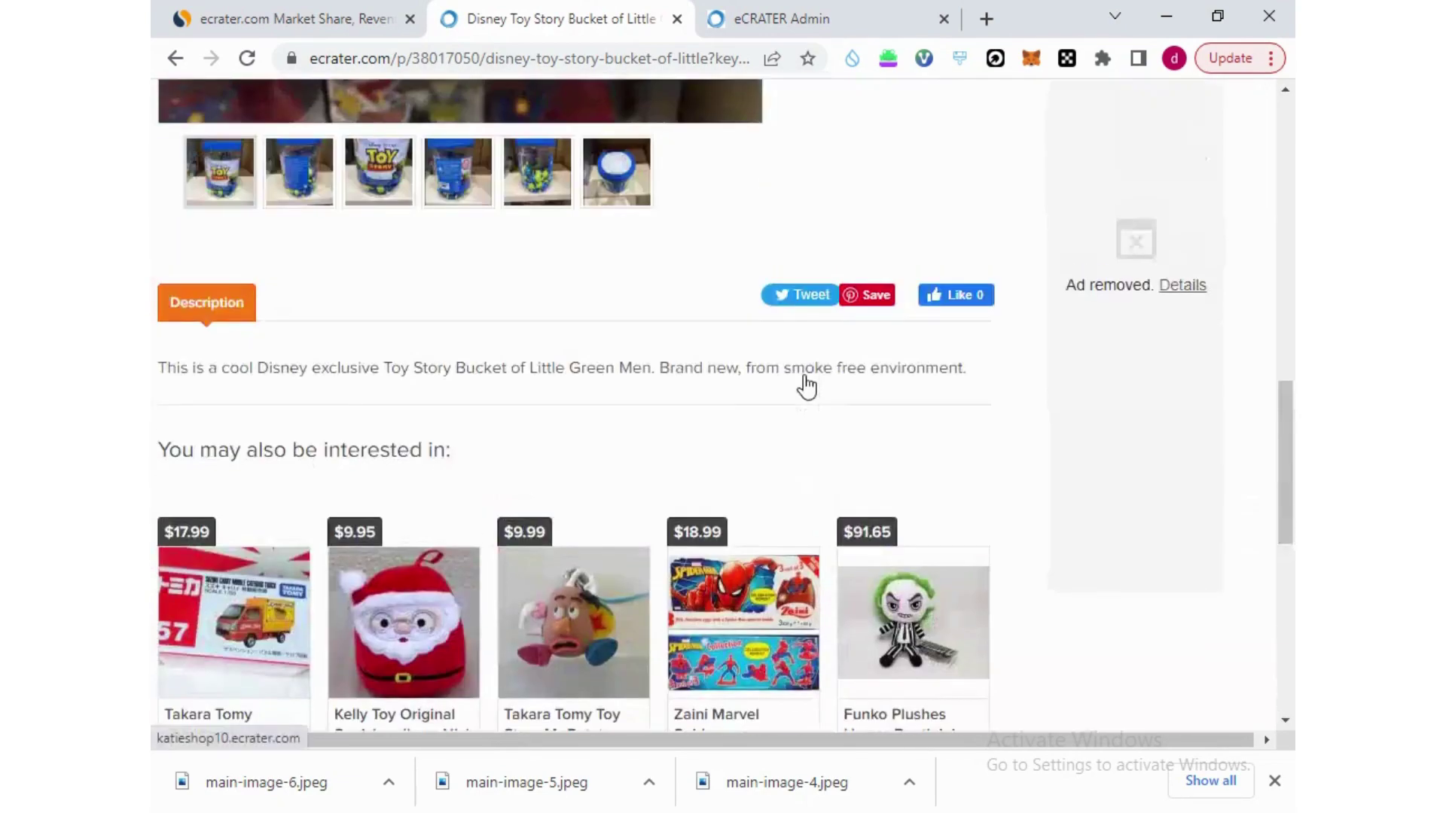
scroll(805, 376, "up", 8)
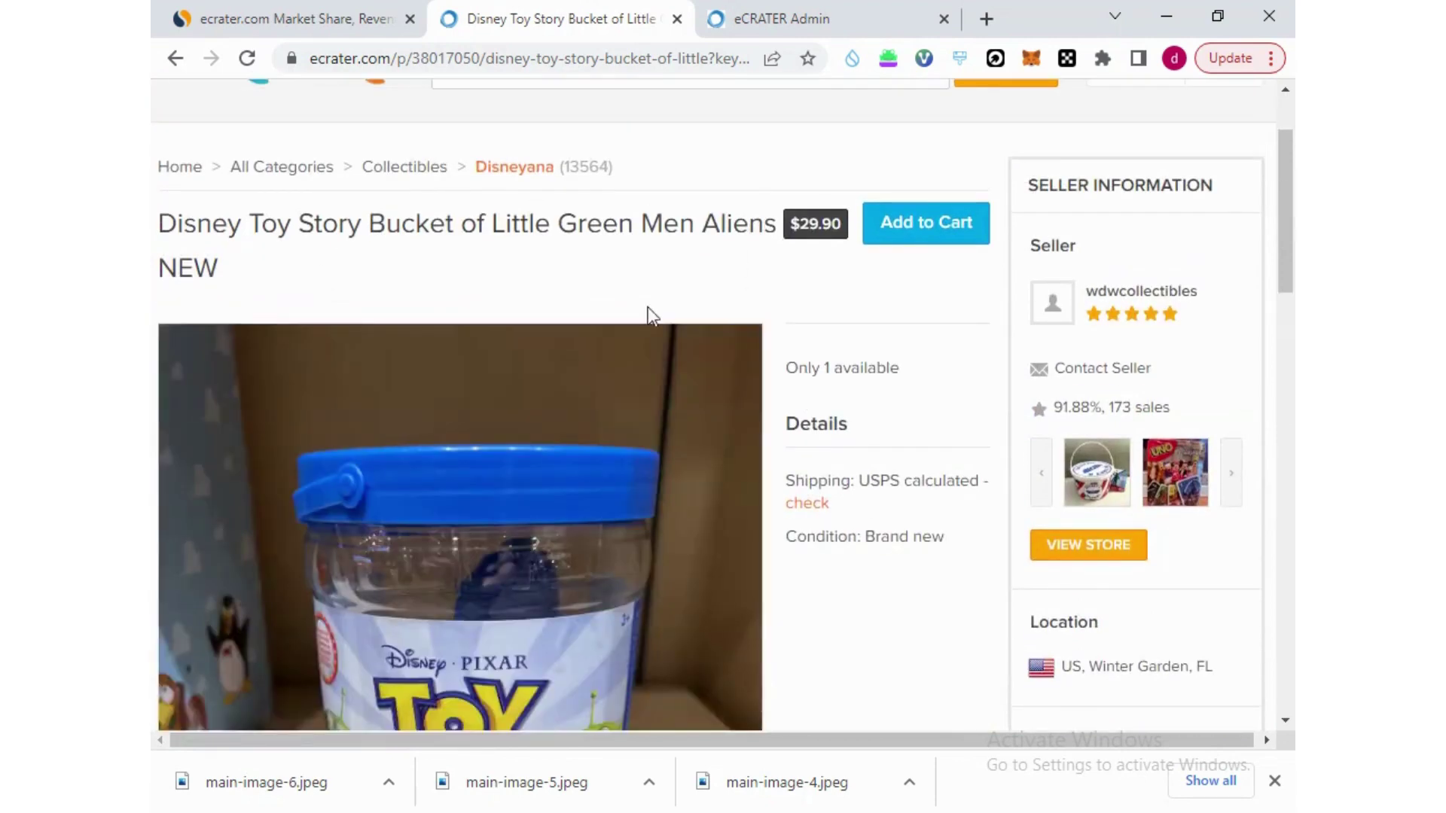
scroll(794, 261, "up", 3)
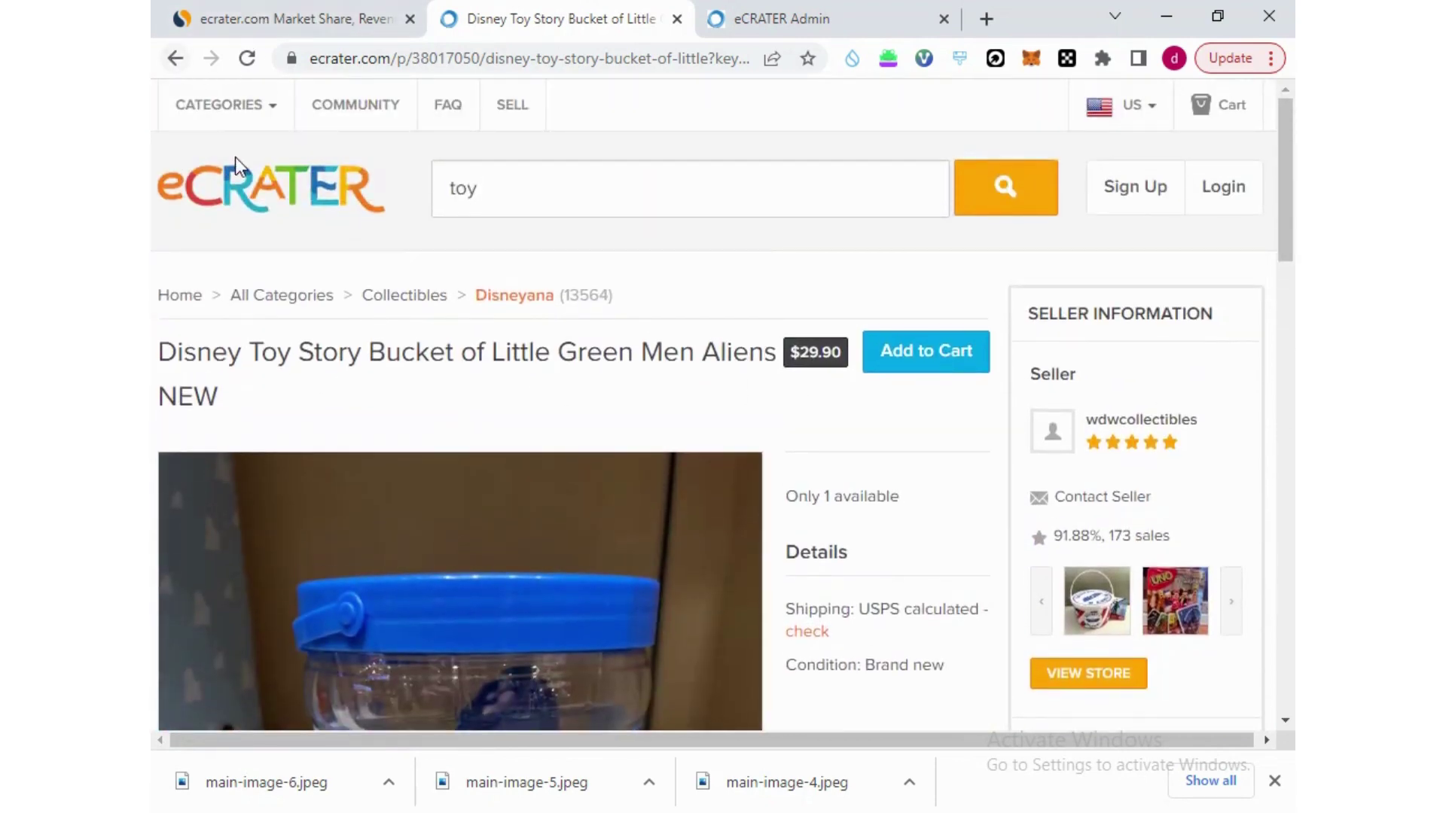
Open the eCRATER marketplace home page and browse the featured products in its categories
left_click(229, 200)
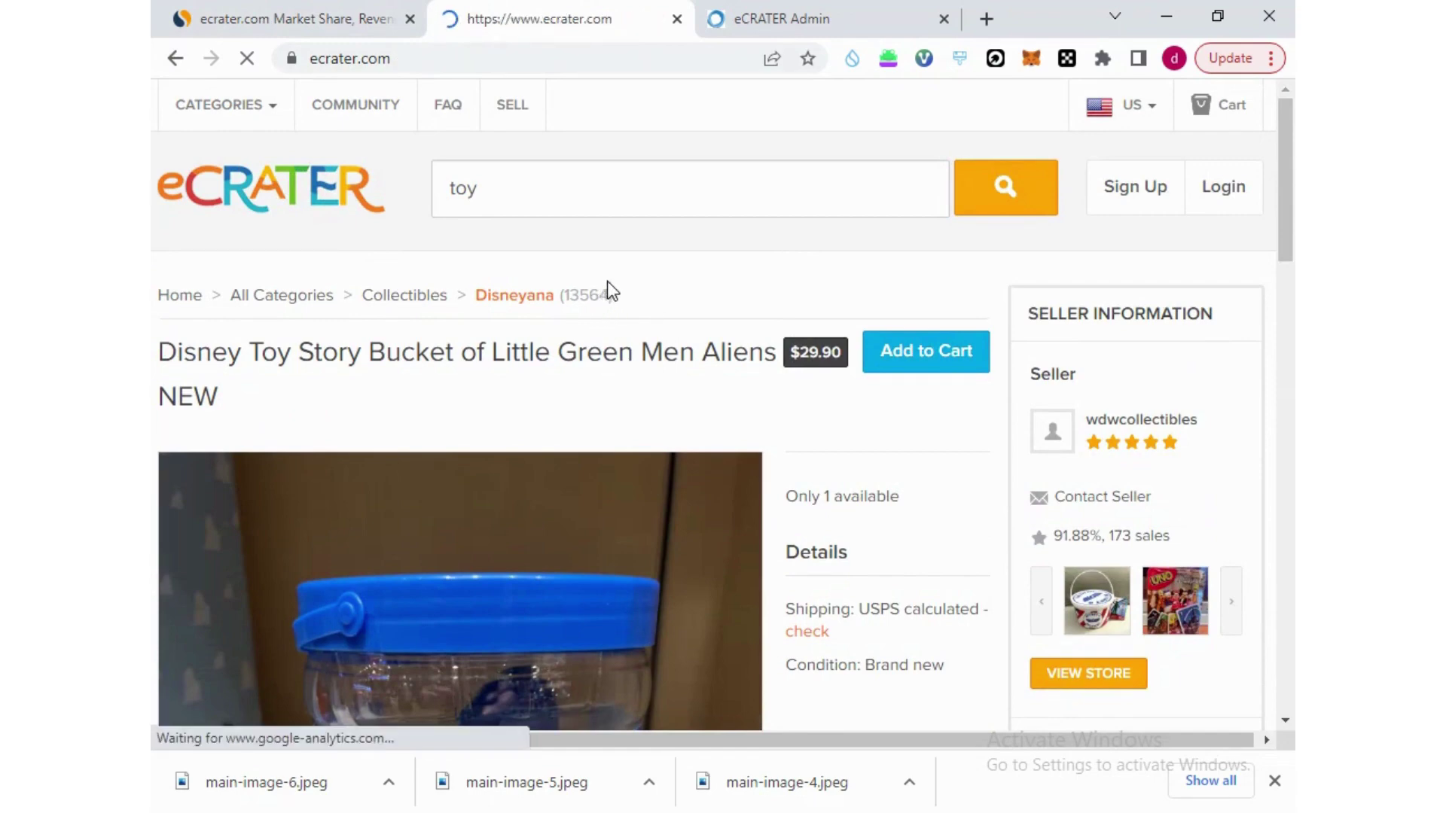
scroll(601, 304, "down", 10)
scroll(601, 304, "down", 2)
scroll(598, 295, "up", 10)
scroll(597, 306, "down", 10)
scroll(601, 305, "down", 19)
scroll(600, 305, "up", 15)
scroll(600, 305, "up", 12)
scroll(600, 305, "down", 20)
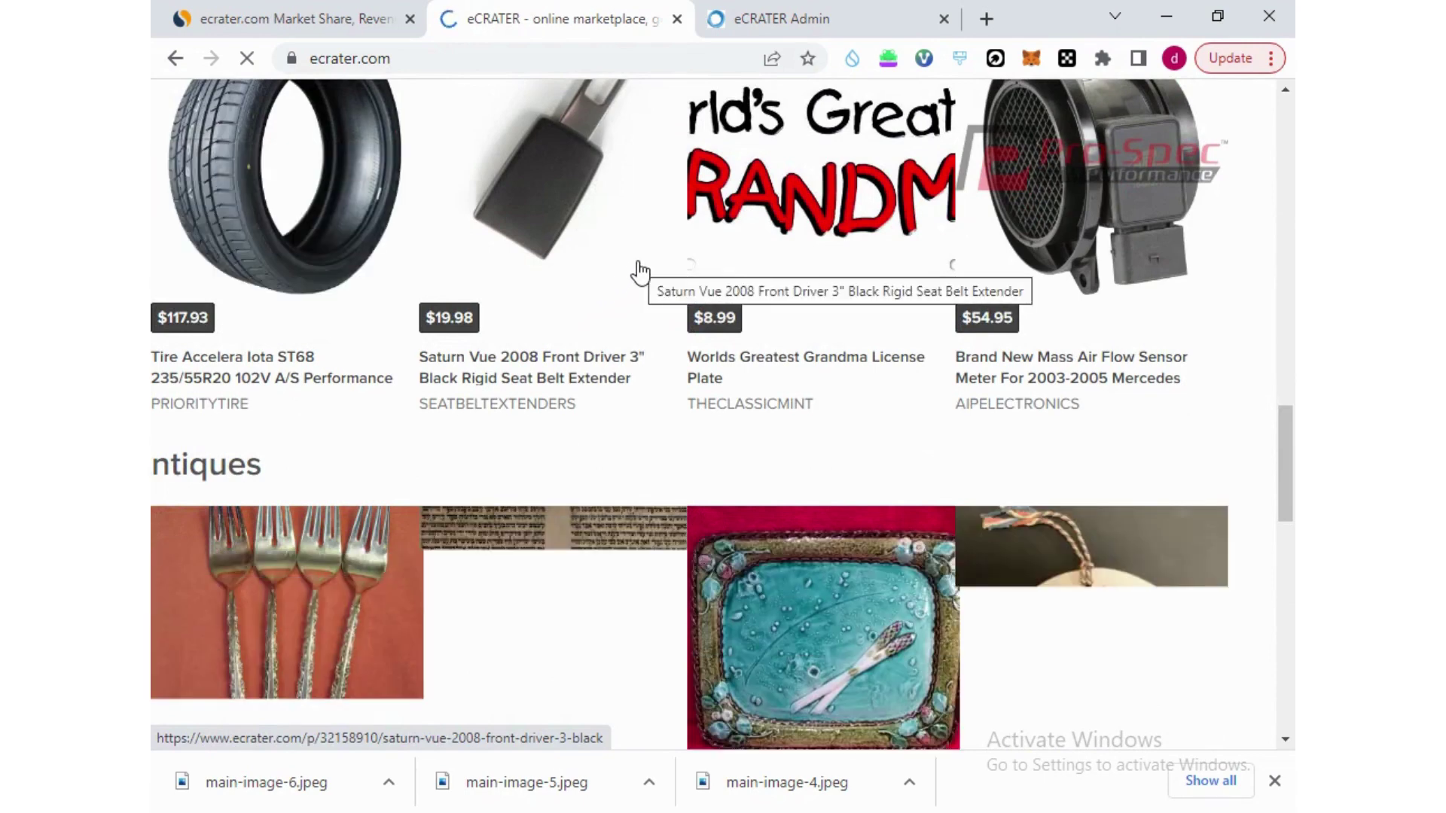
scroll(635, 272, "up", 20)
Return to the store dashboard and review the store's categories and its list of products
left_click(748, 7)
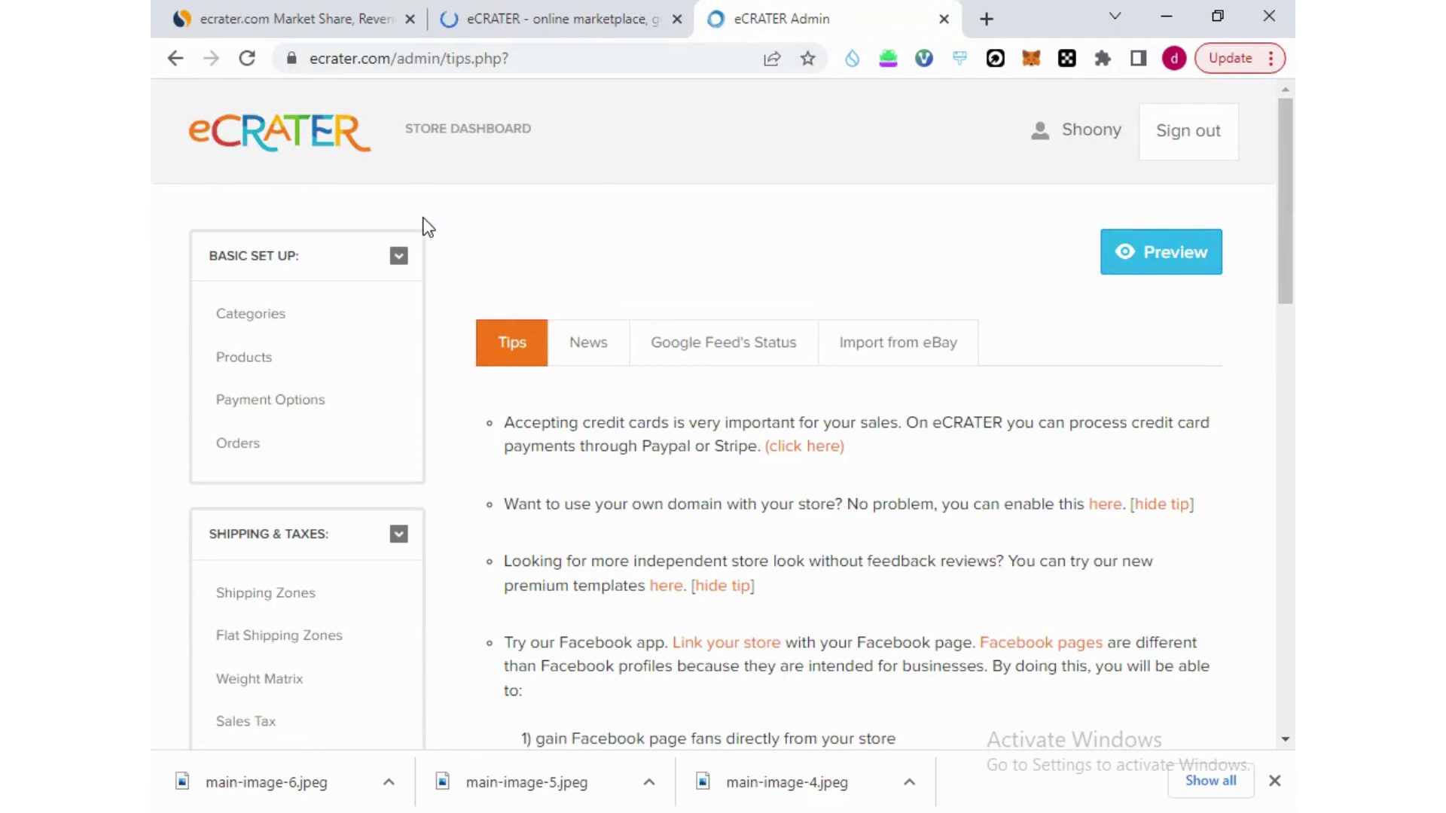
left_click(301, 325)
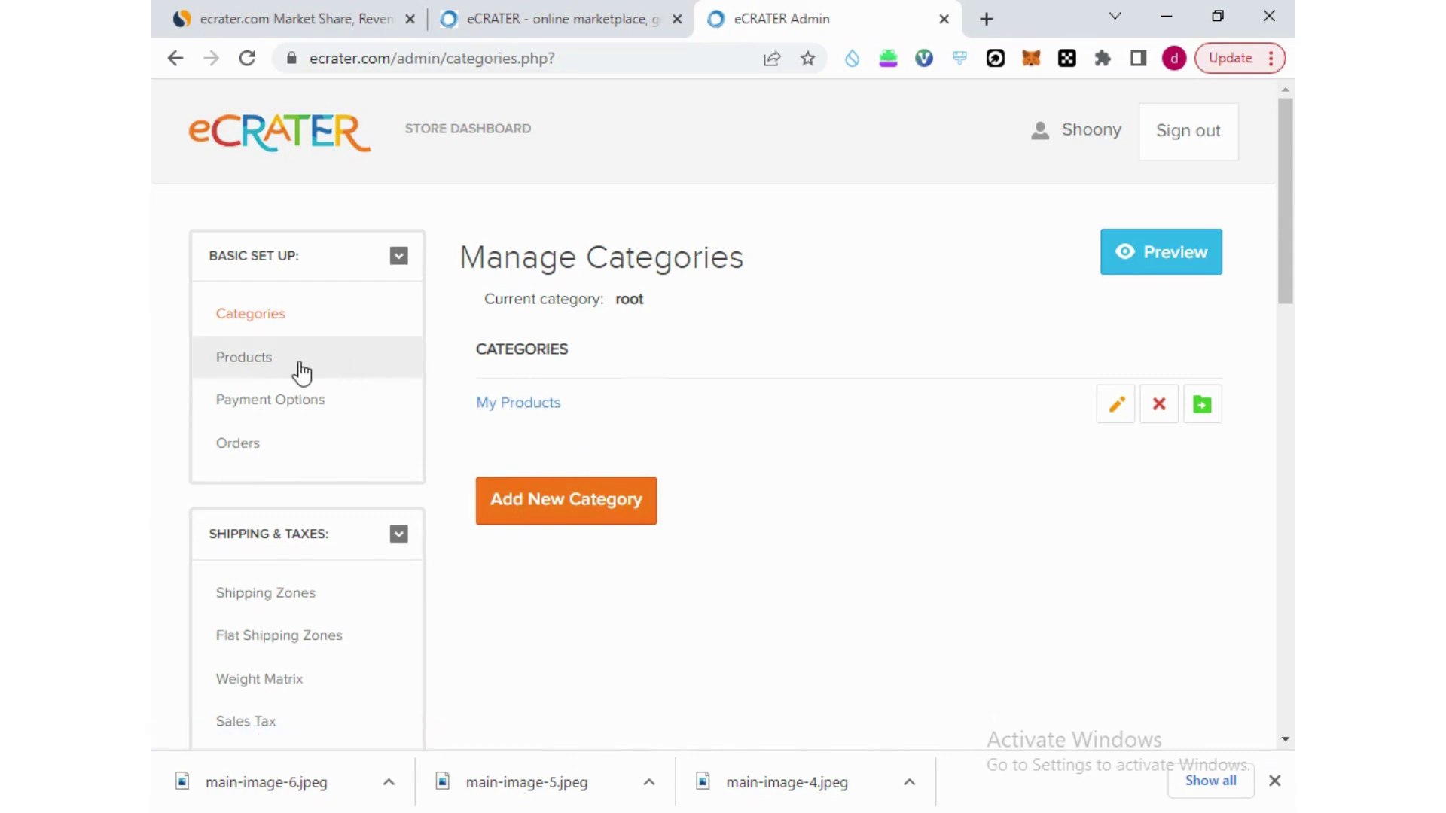
left_click(277, 369)
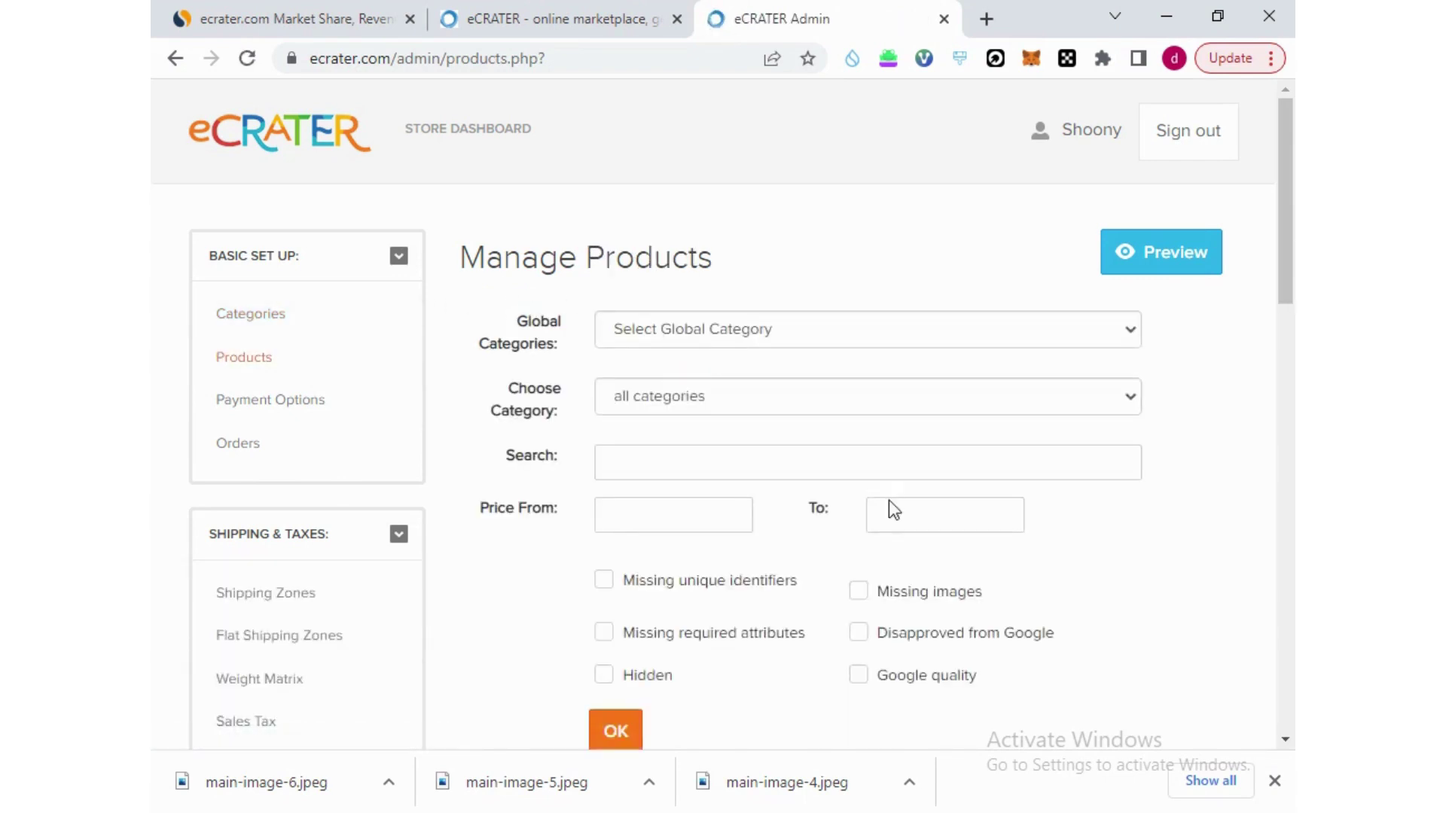
scroll(889, 496, "down", 5)
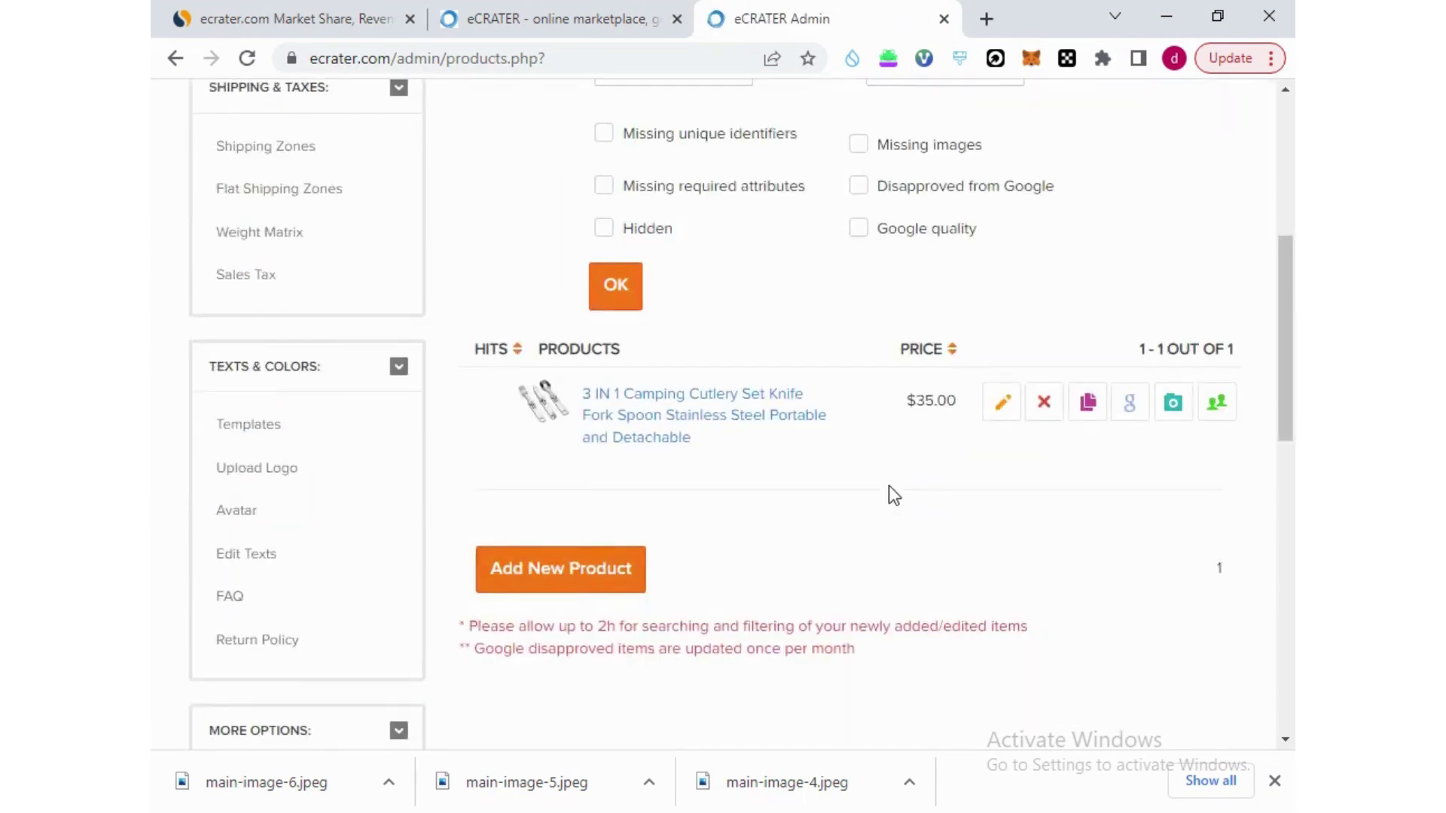
scroll(891, 494, "up", 4)
Review the store's available payment options and its orders page
left_click(258, 296)
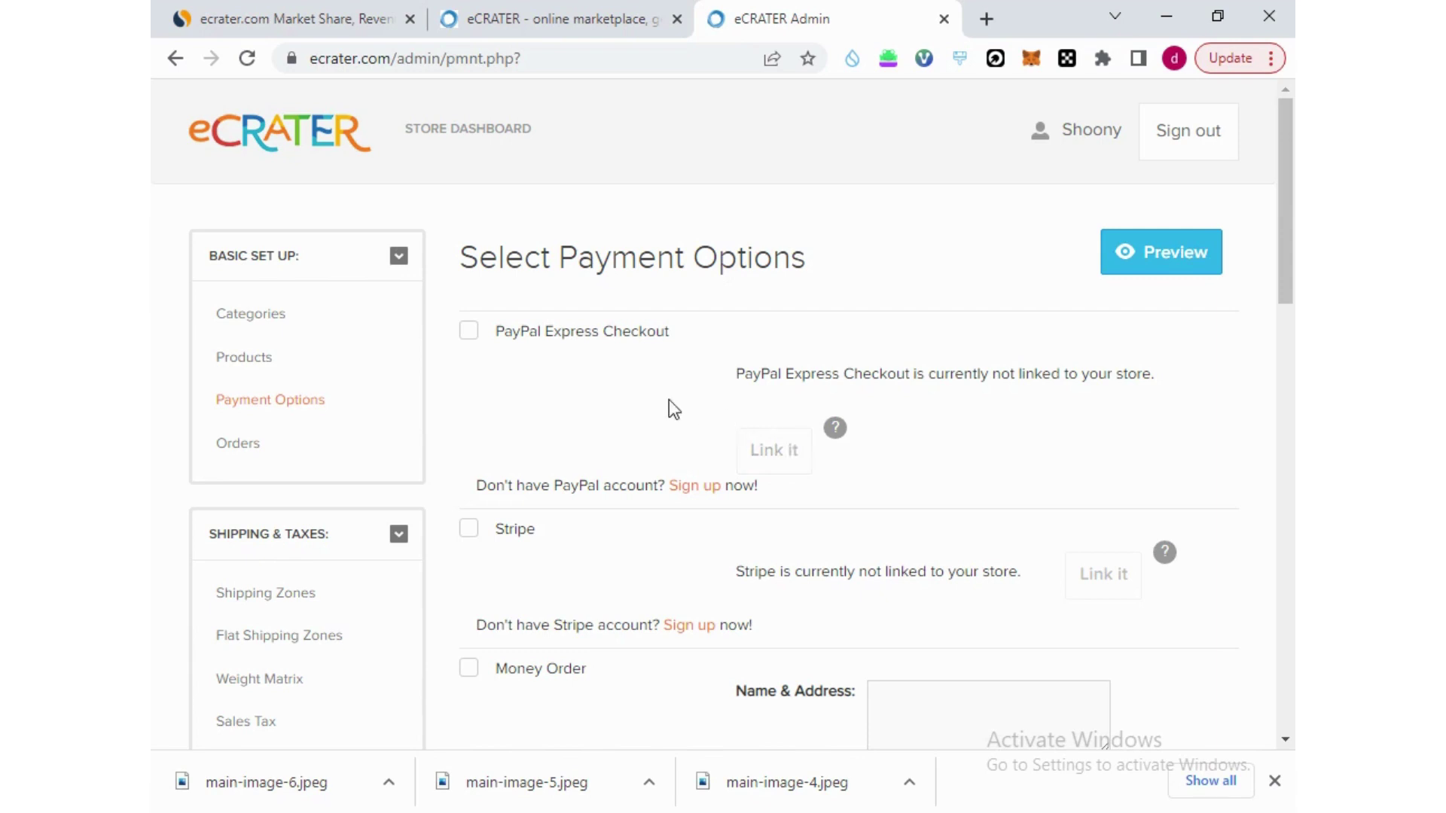
left_click(317, 450)
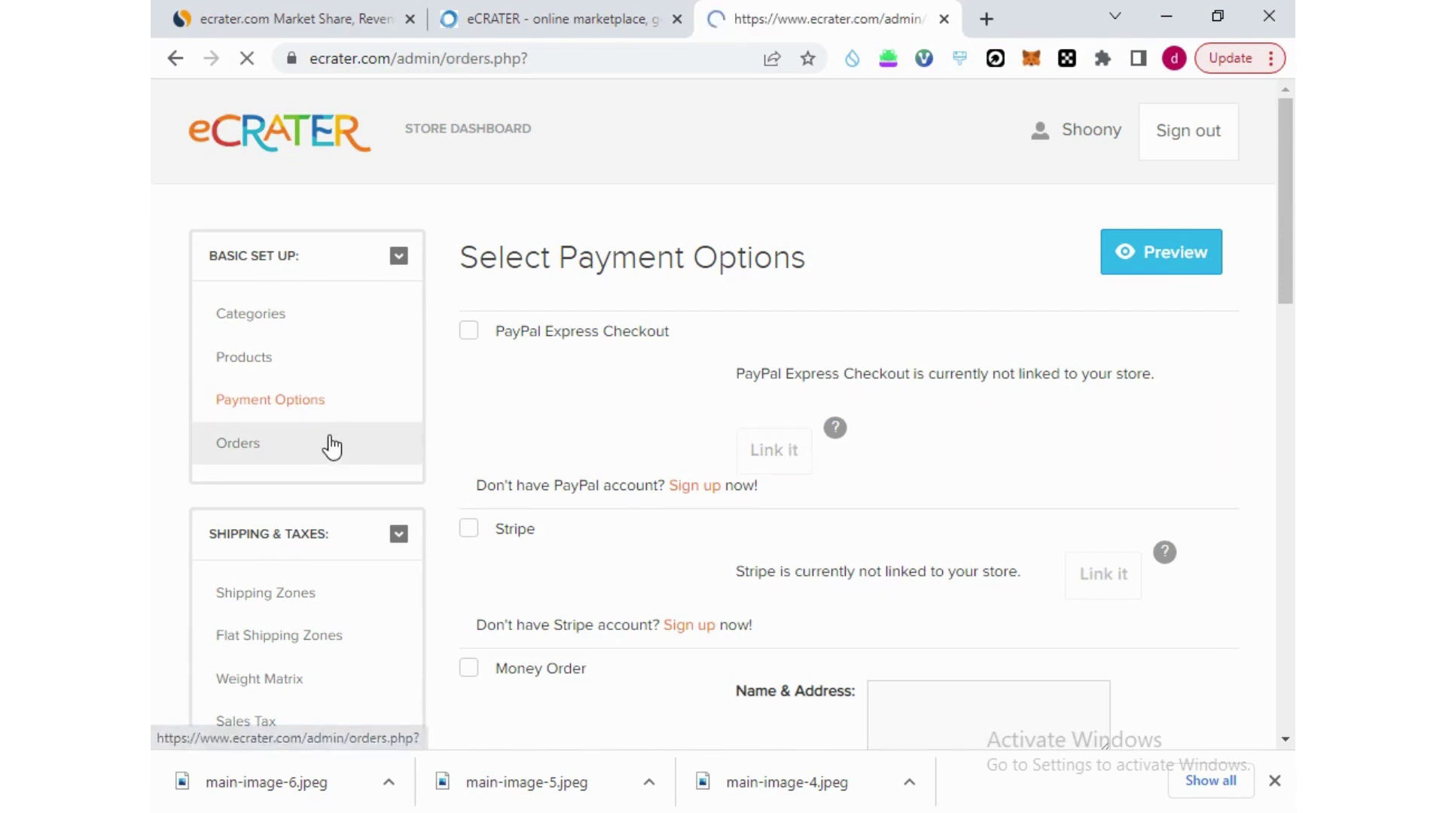
scroll(701, 399, "down", 5)
scroll(719, 419, "up", 5)
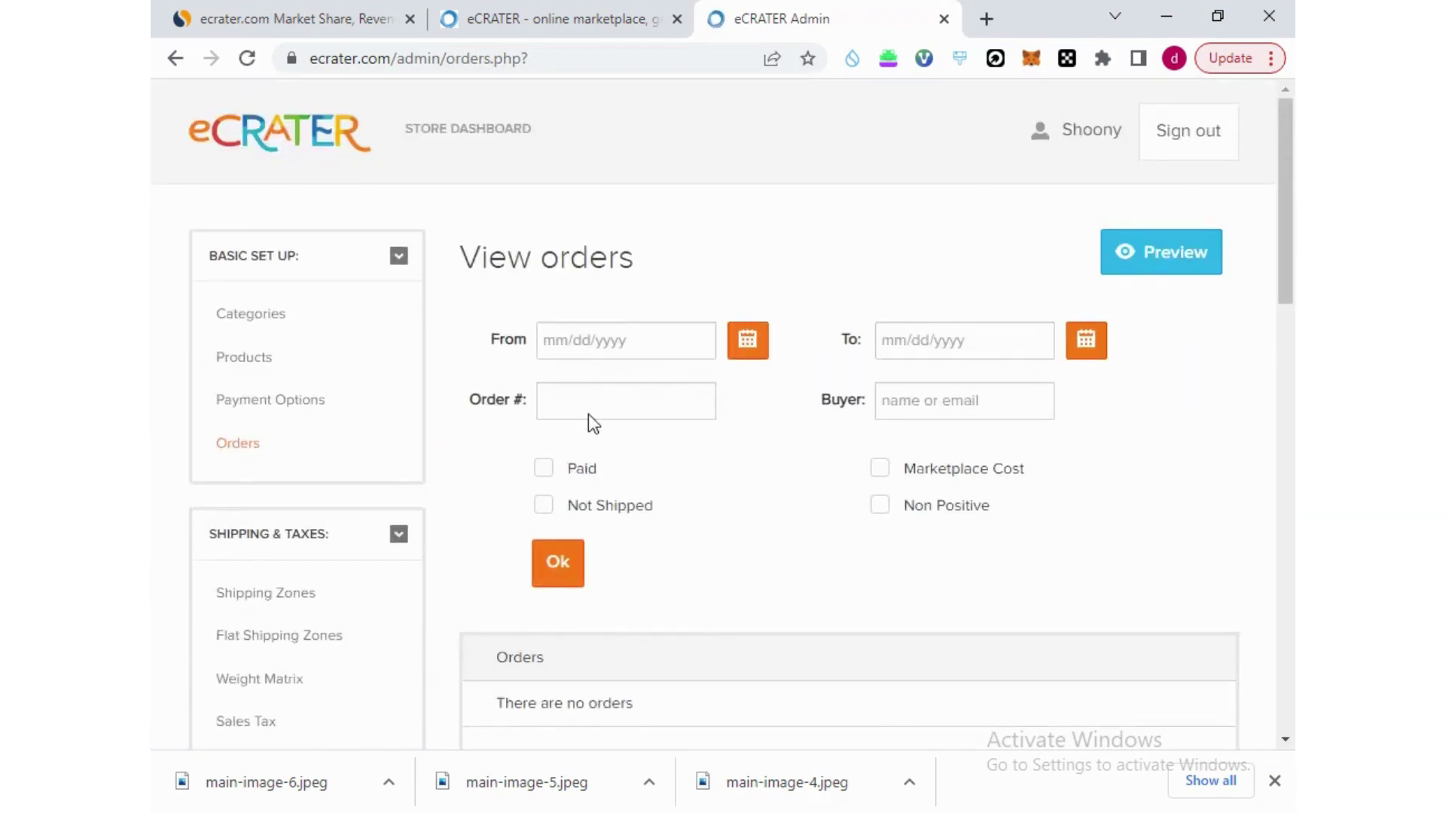
Open a blank Add Product form from the store's product management page and look through its fields
left_click(285, 377)
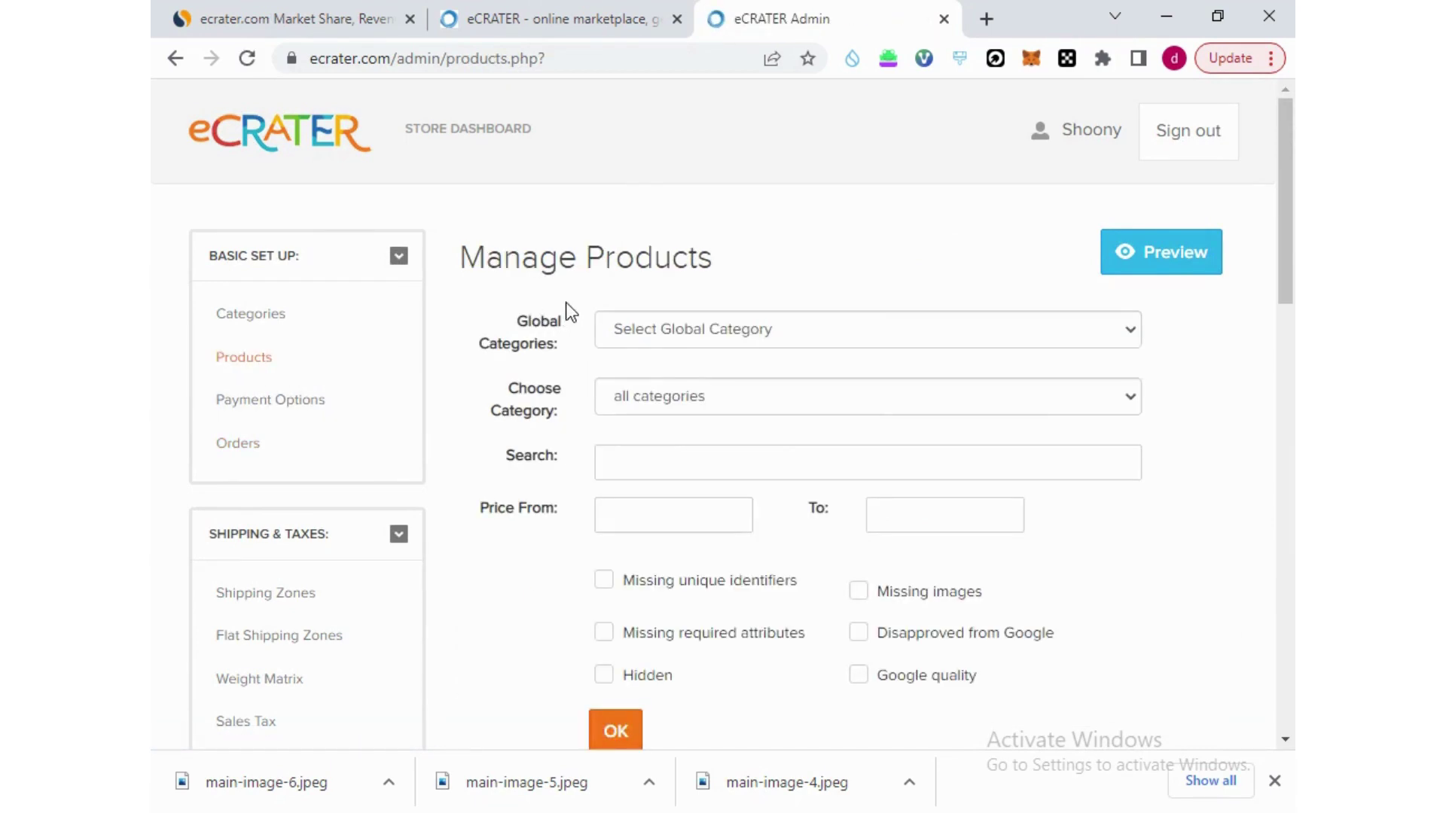
scroll(572, 309, "down", 5)
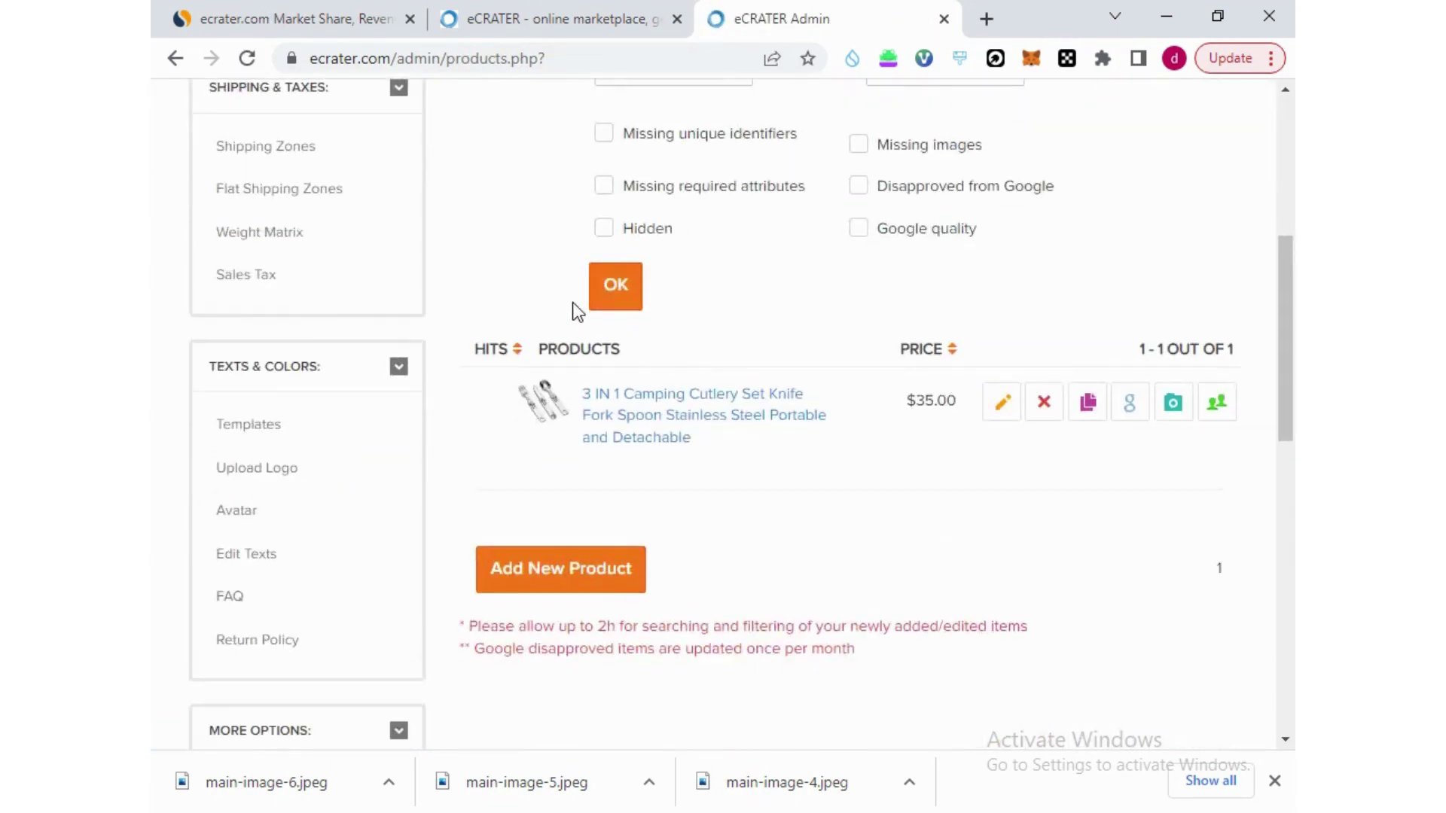
scroll(575, 309, "up", 3)
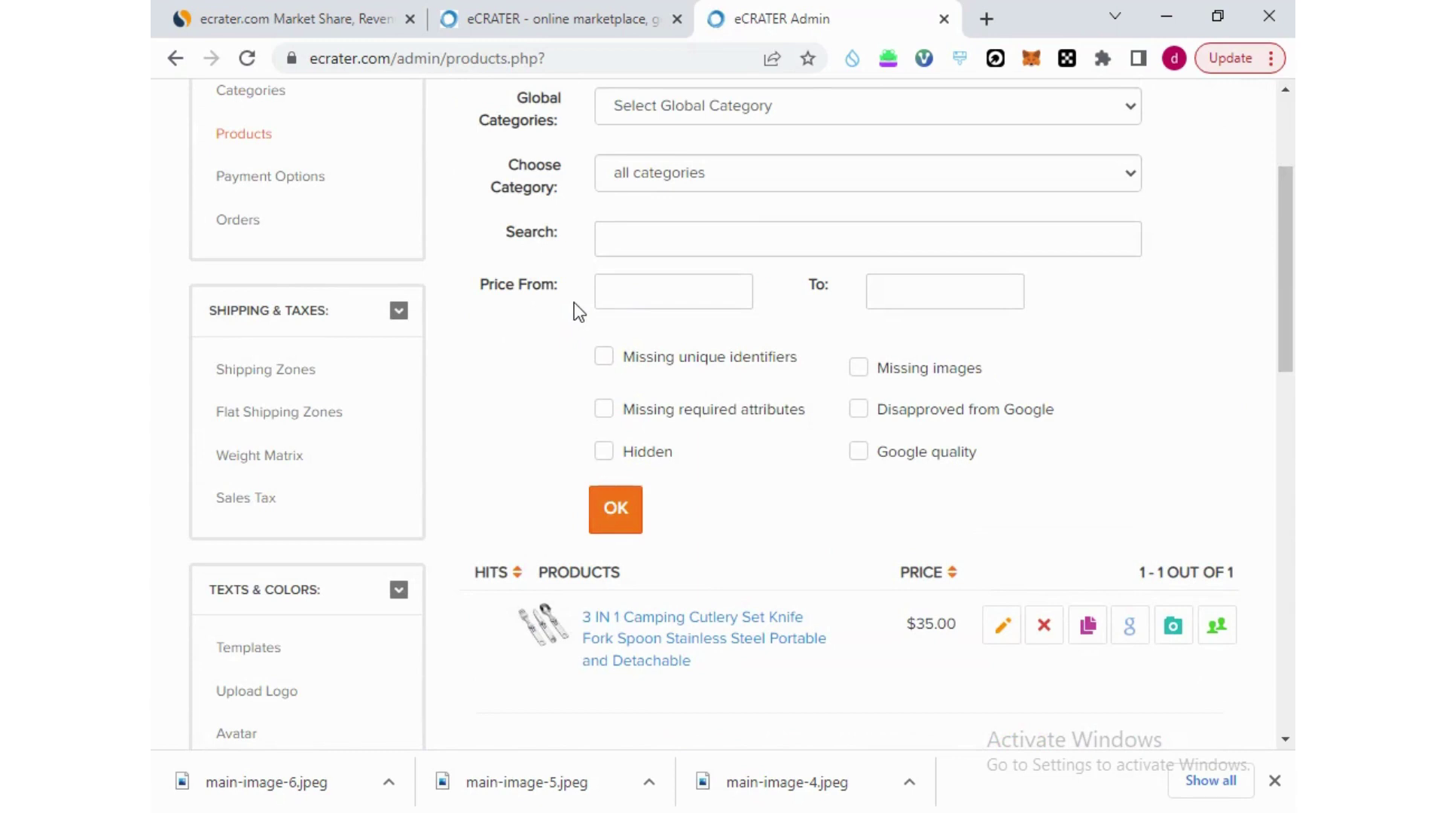
scroll(574, 301, "up", 3)
scroll(576, 301, "down", 7)
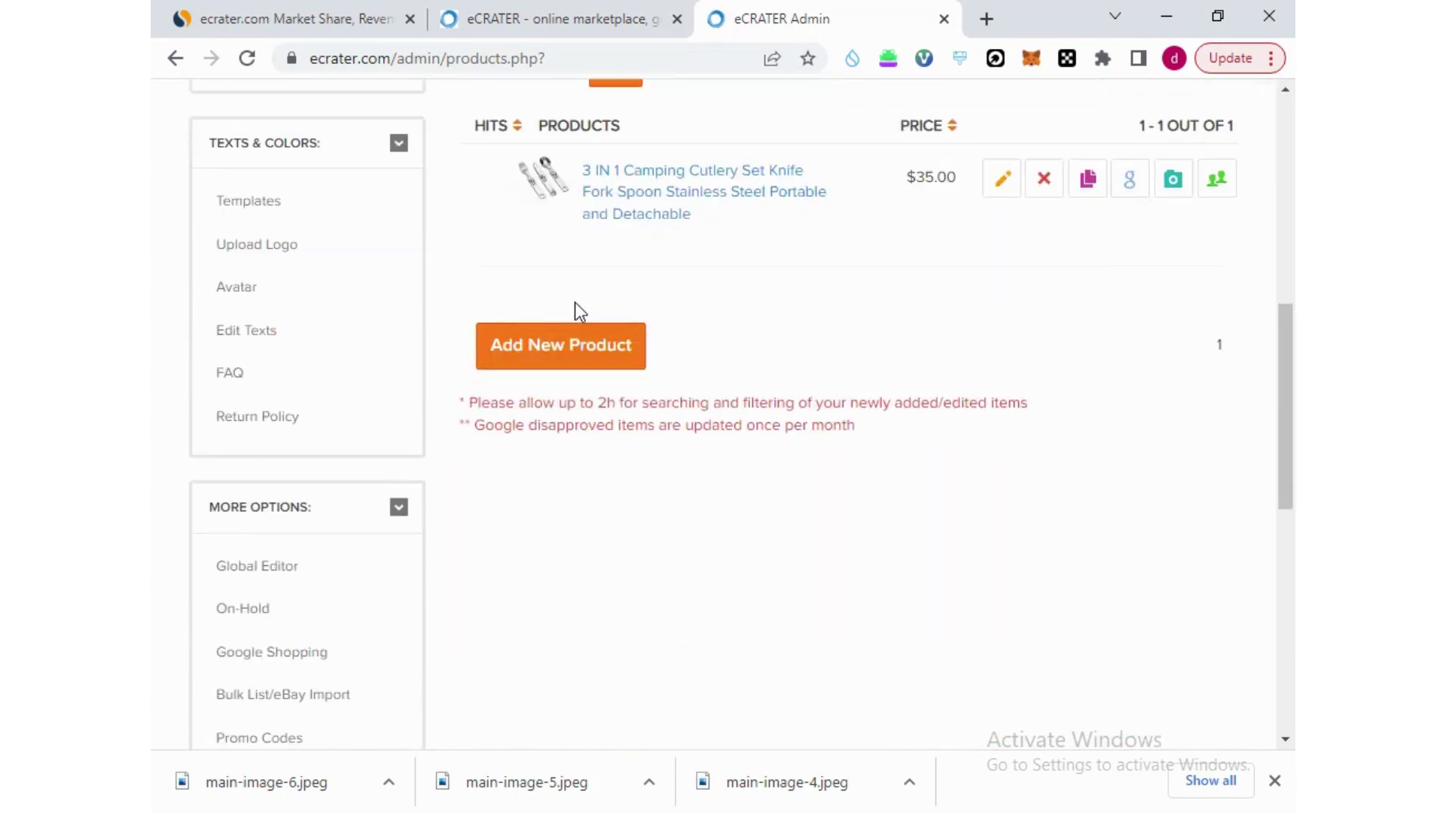
left_click(578, 348)
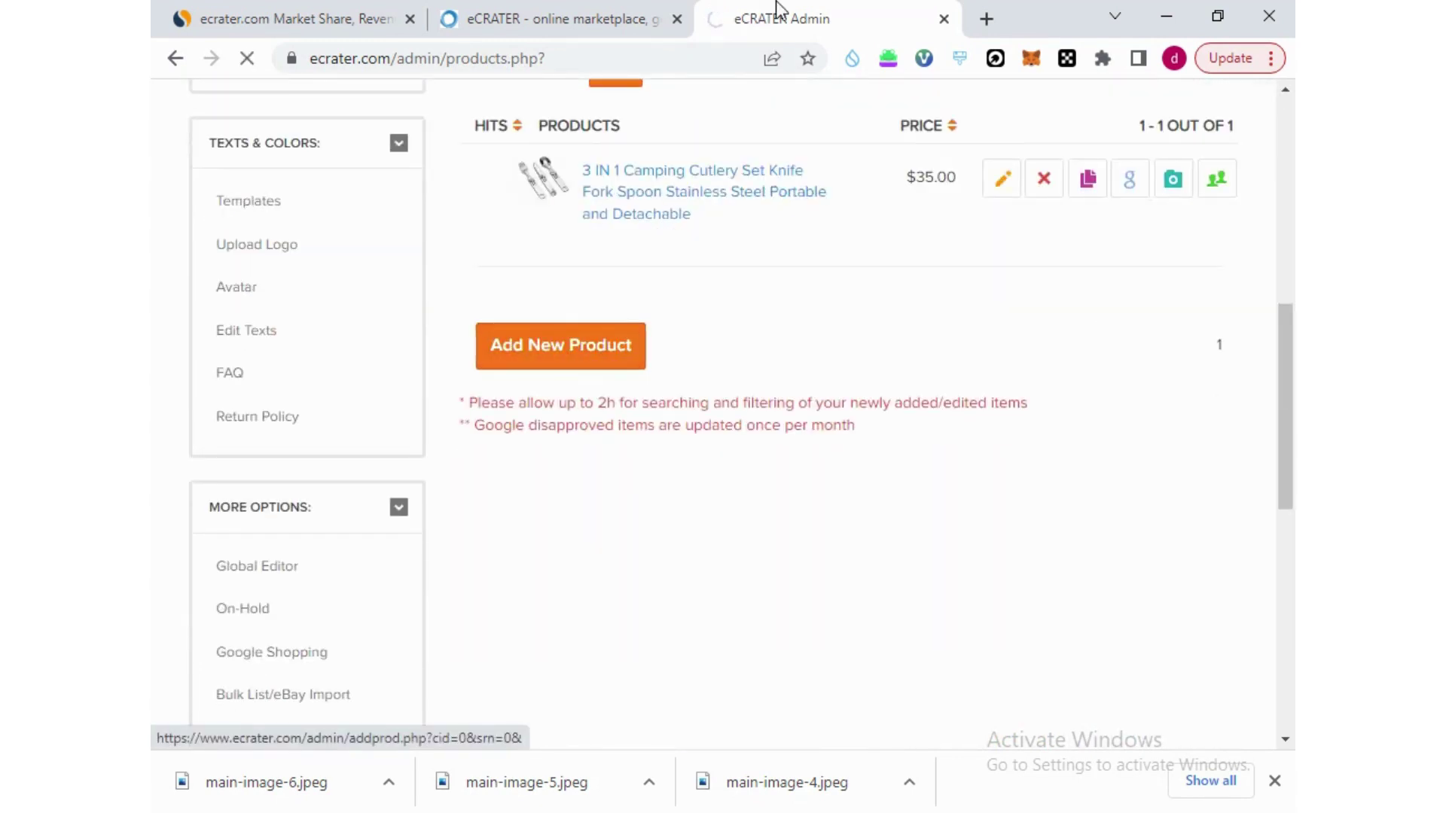
scroll(758, 381, "down", 10)
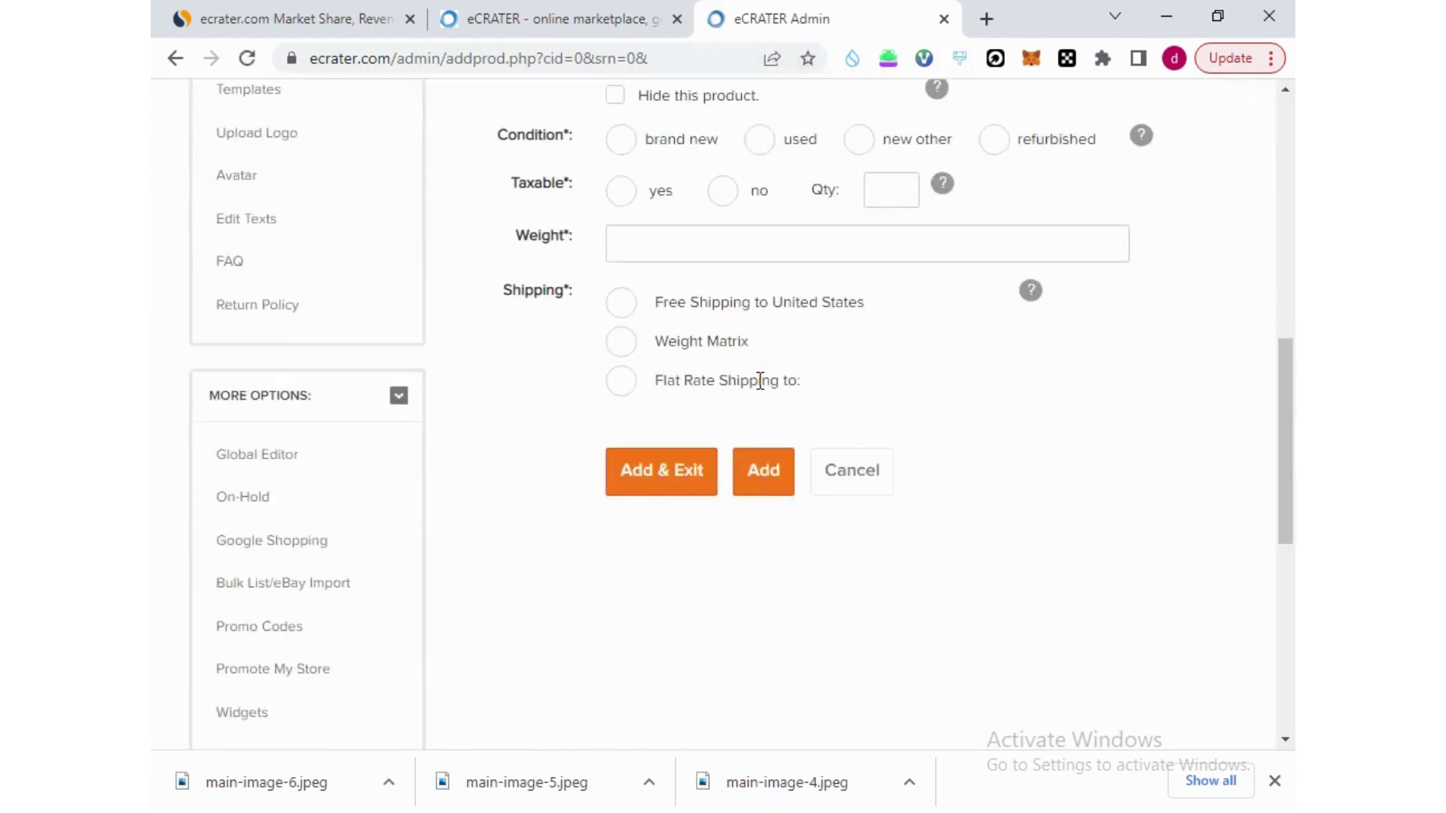
scroll(760, 384, "up", 6)
scroll(758, 387, "up", 5)
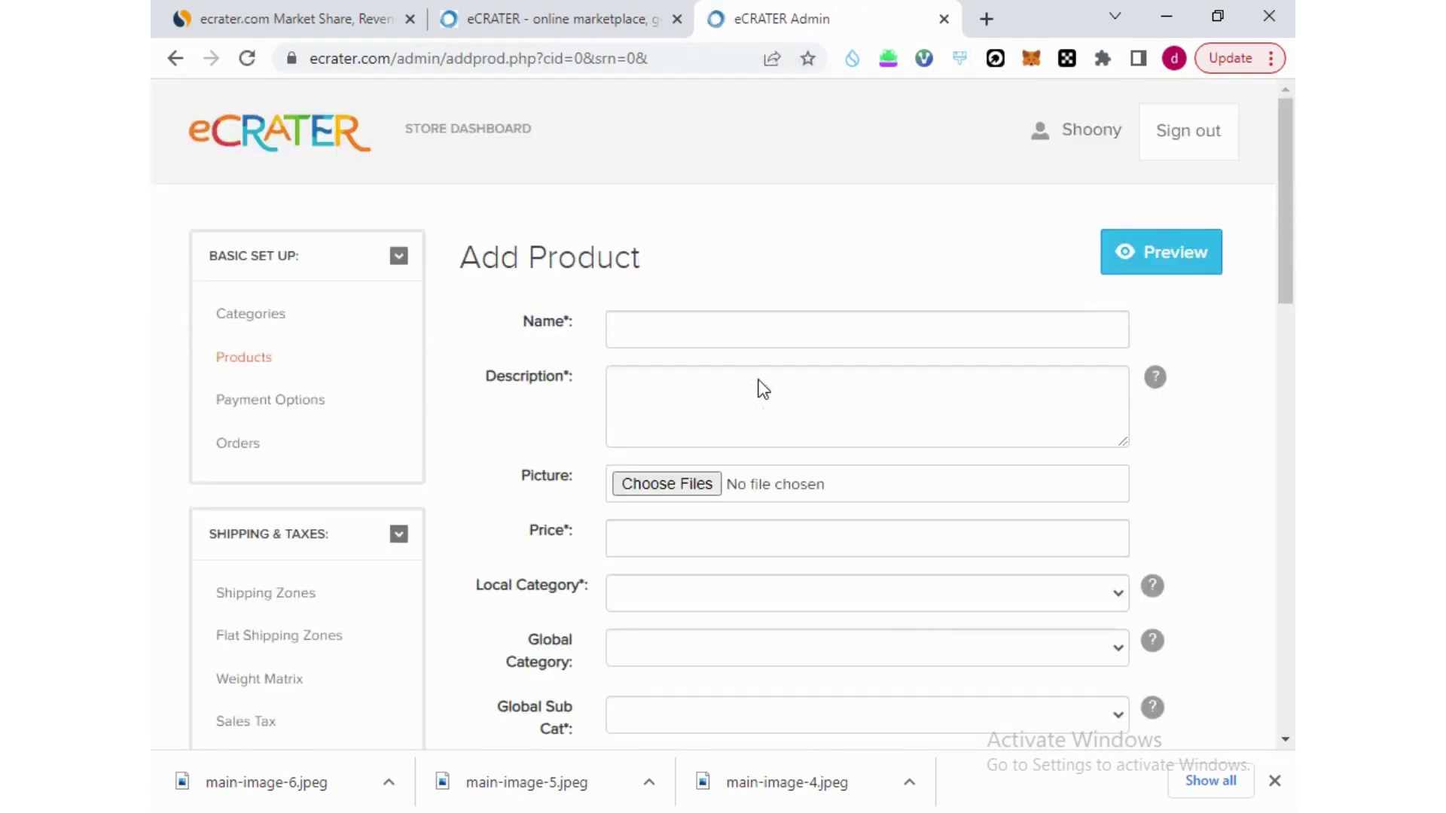
Glance at the marketplace home page and look through the blank Add Product form down to its shipping choices
left_click(604, 3)
scroll(697, 323, "down", 10)
left_click(774, 4)
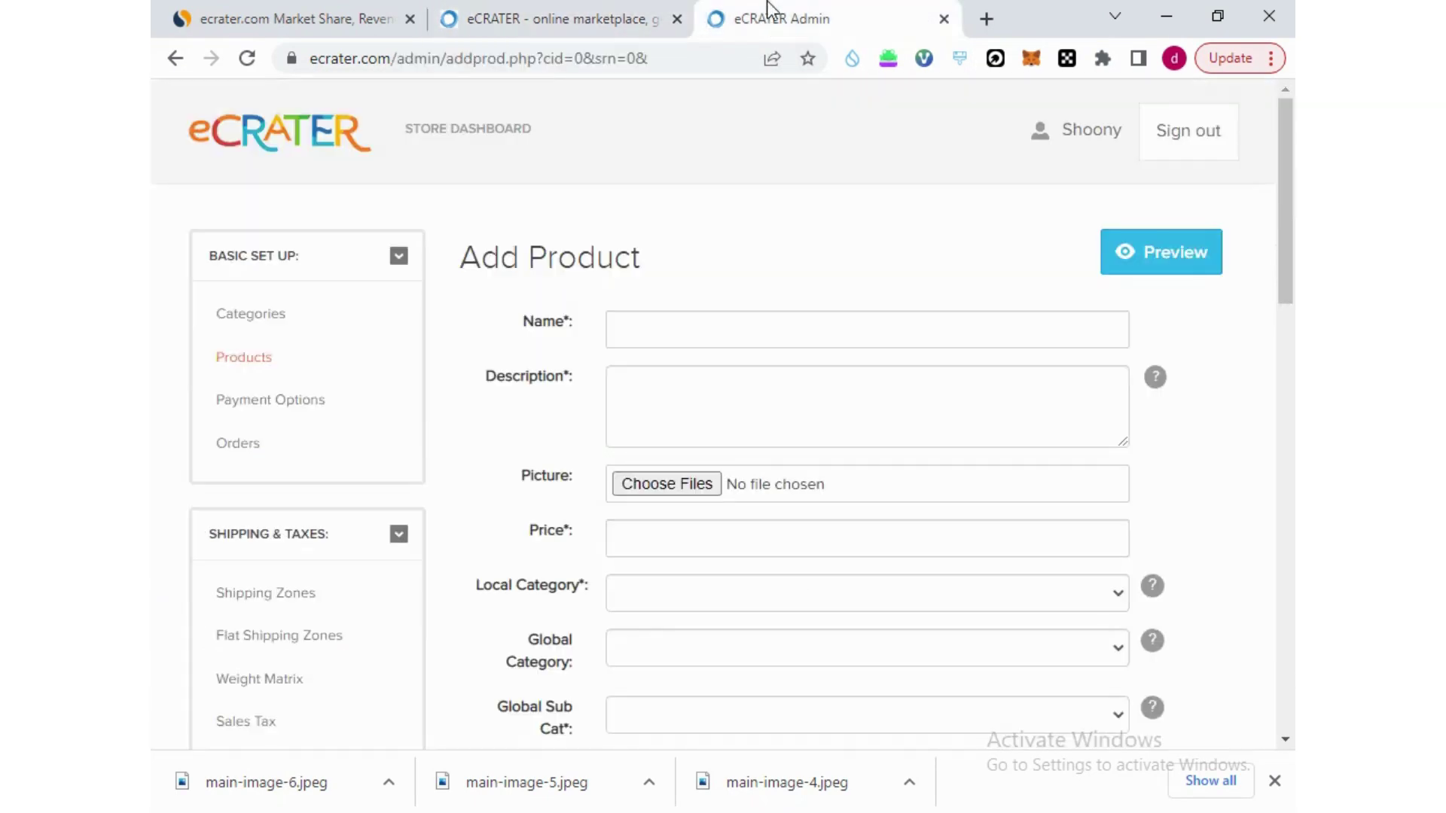
scroll(588, 419, "down", 15)
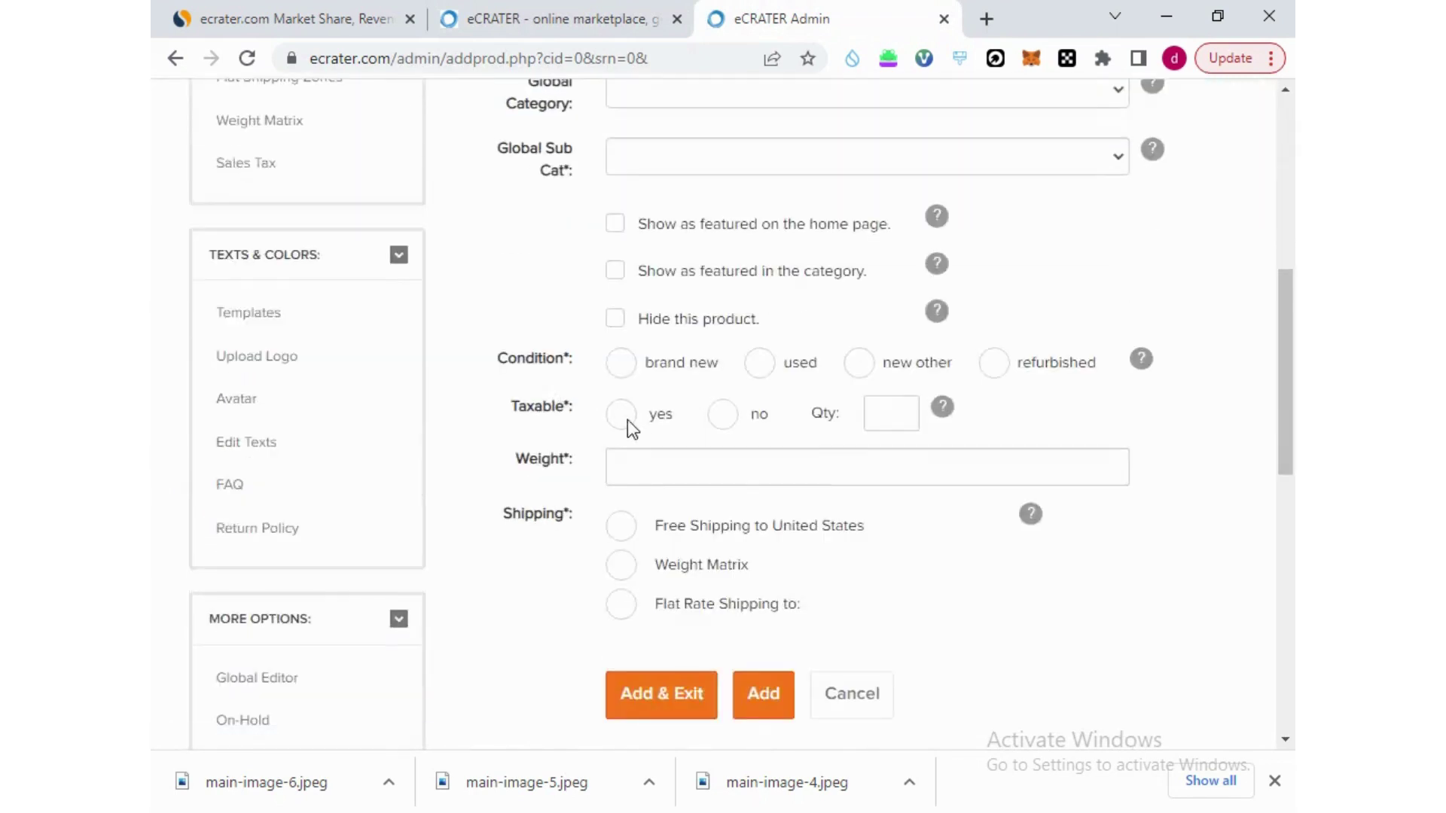
scroll(268, 181, "up", 12)
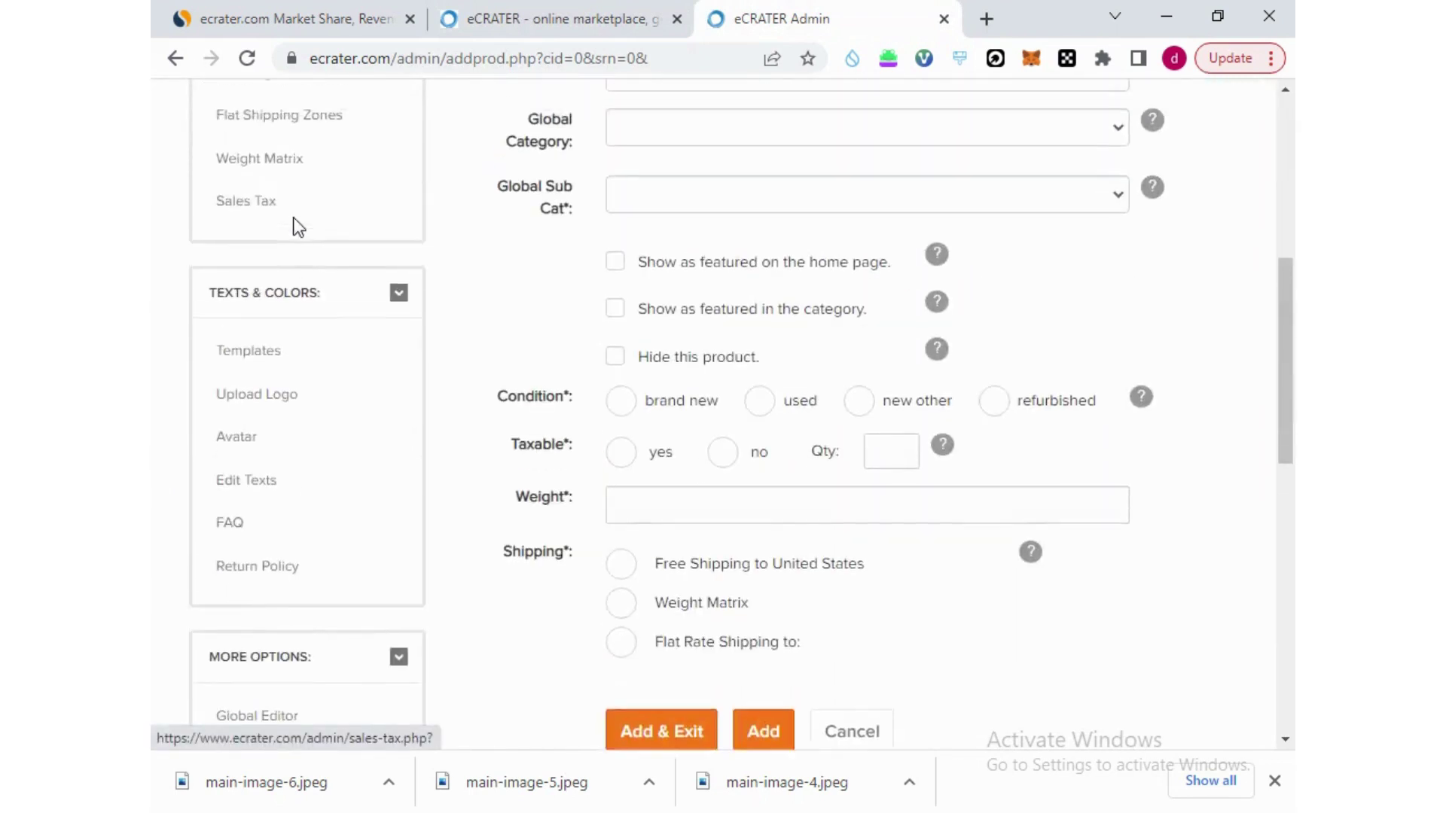
Open the 3 IN 1 Camping Cutlery Set for editing from the store's product list
left_click(280, 249)
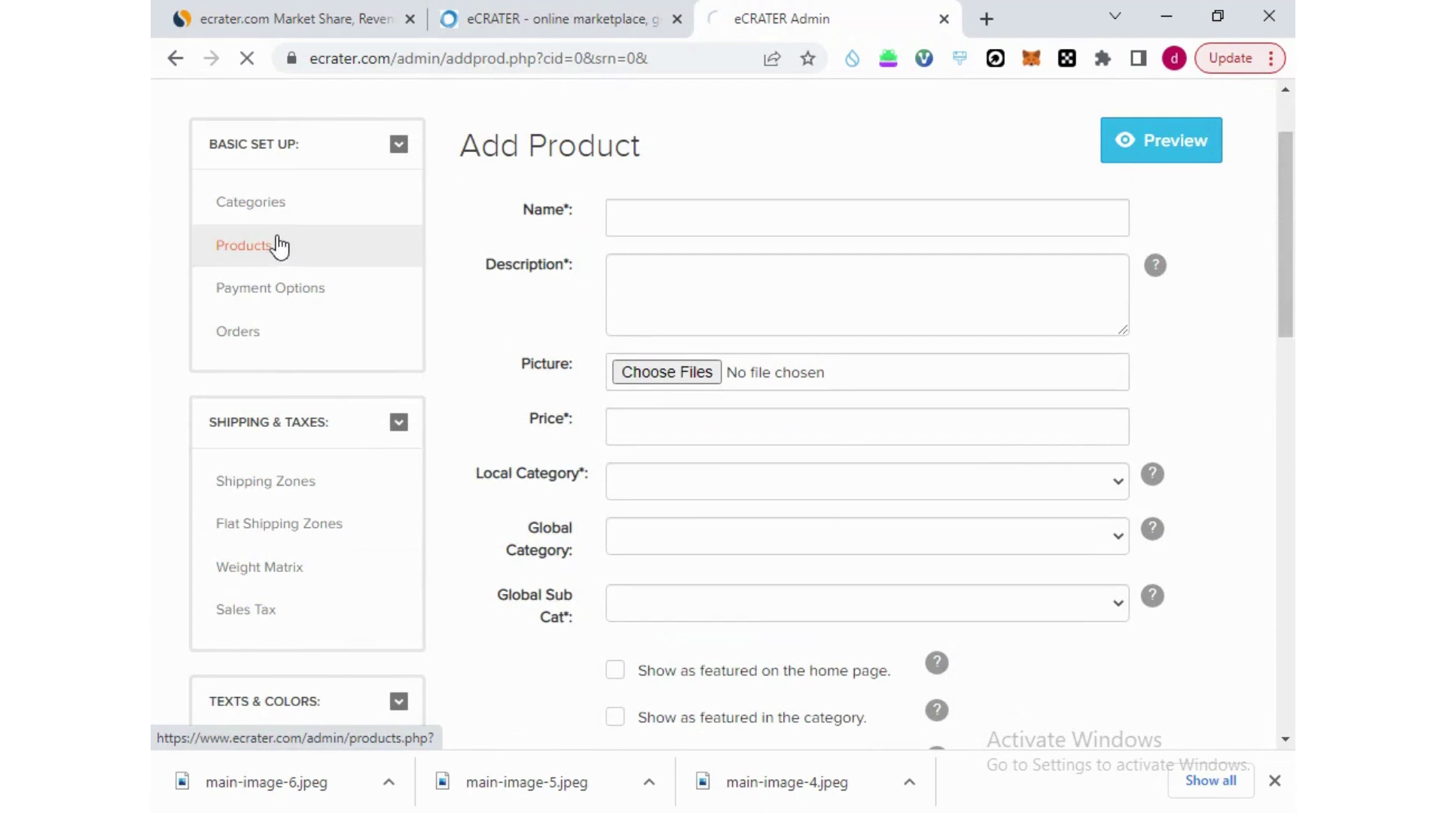
scroll(774, 241, "down", 9)
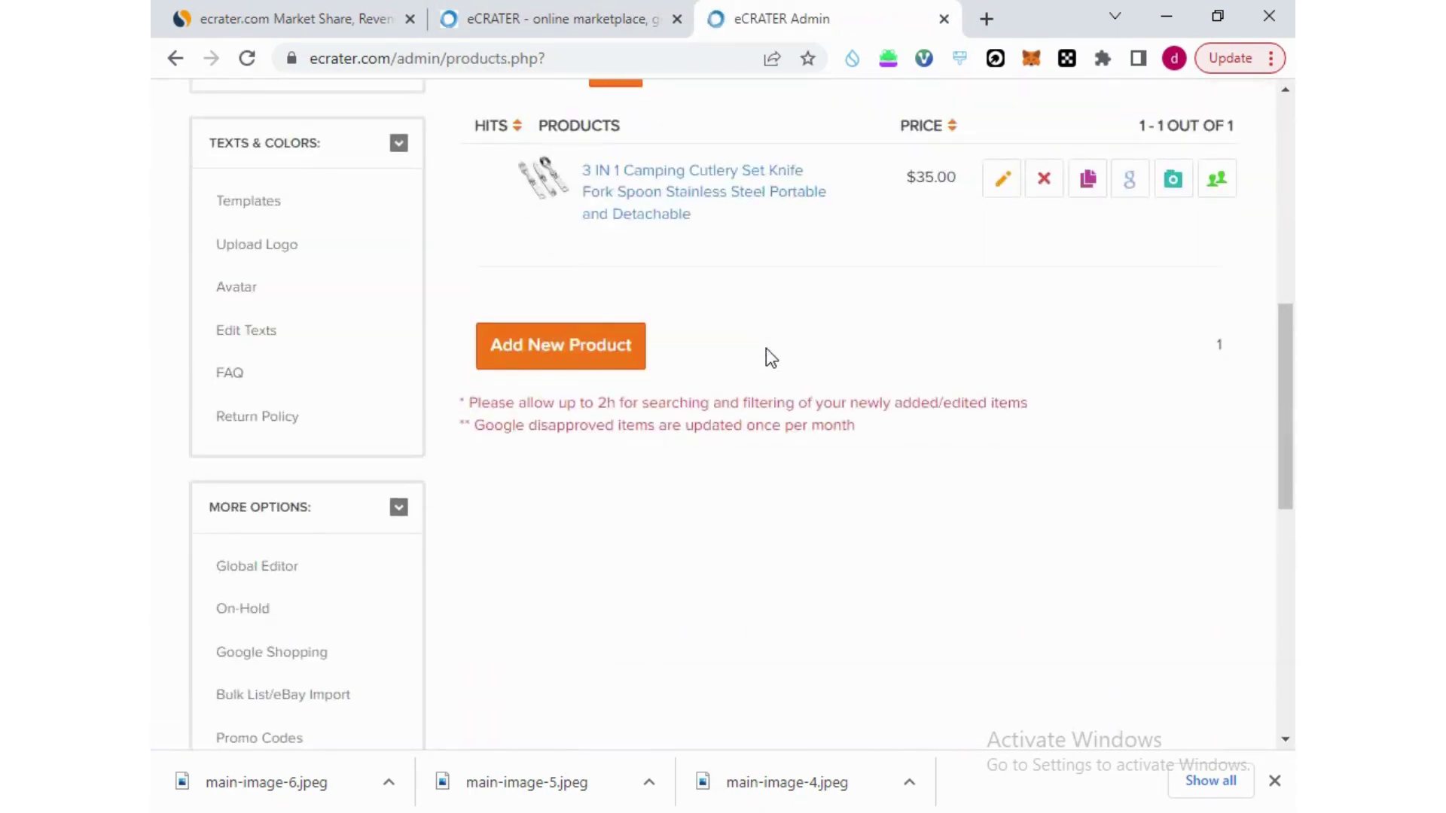
left_click(1000, 185)
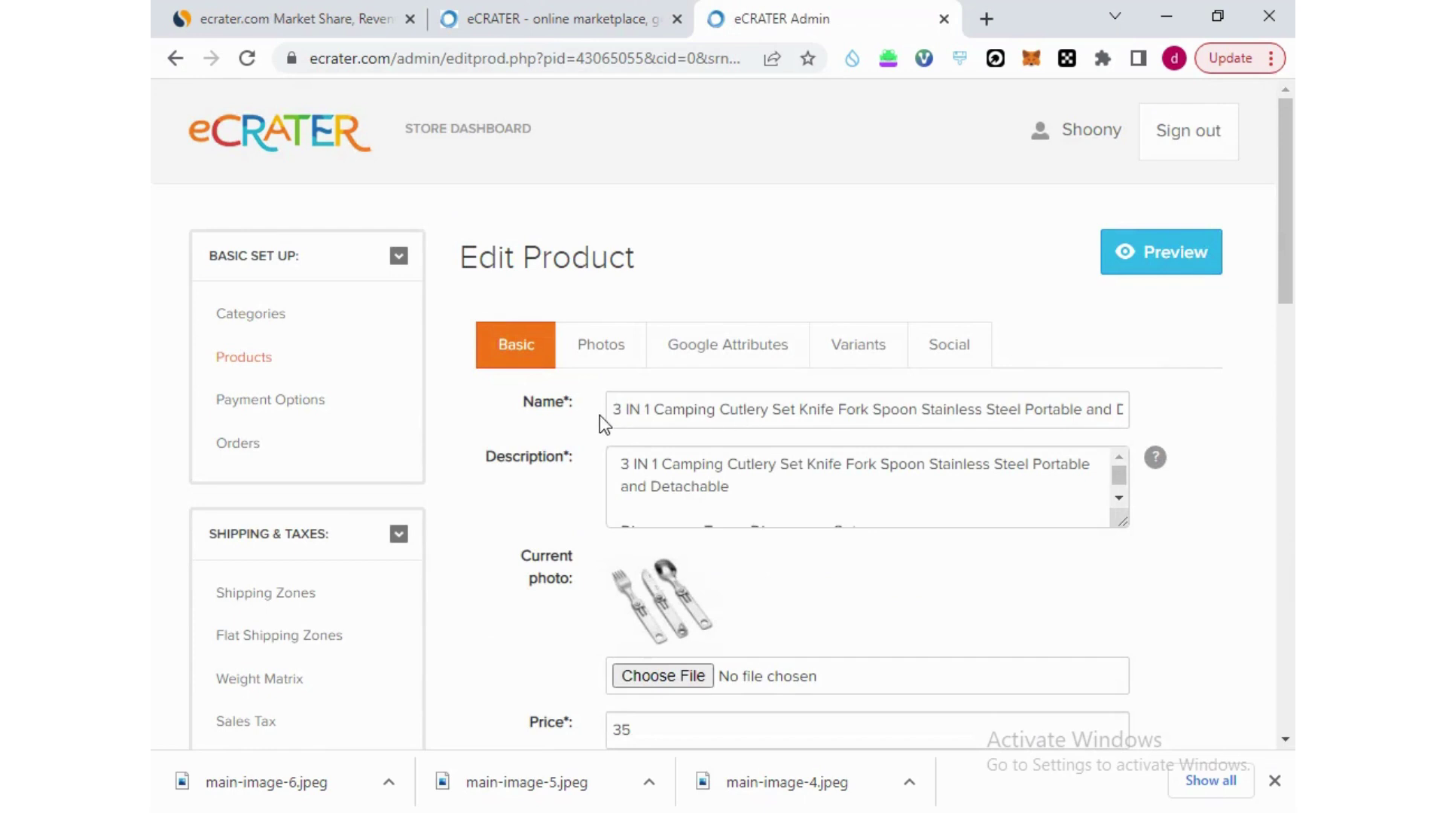
Review the cutlery set's name, description, current photo and price in its edit form
scroll(719, 377, "down", 3)
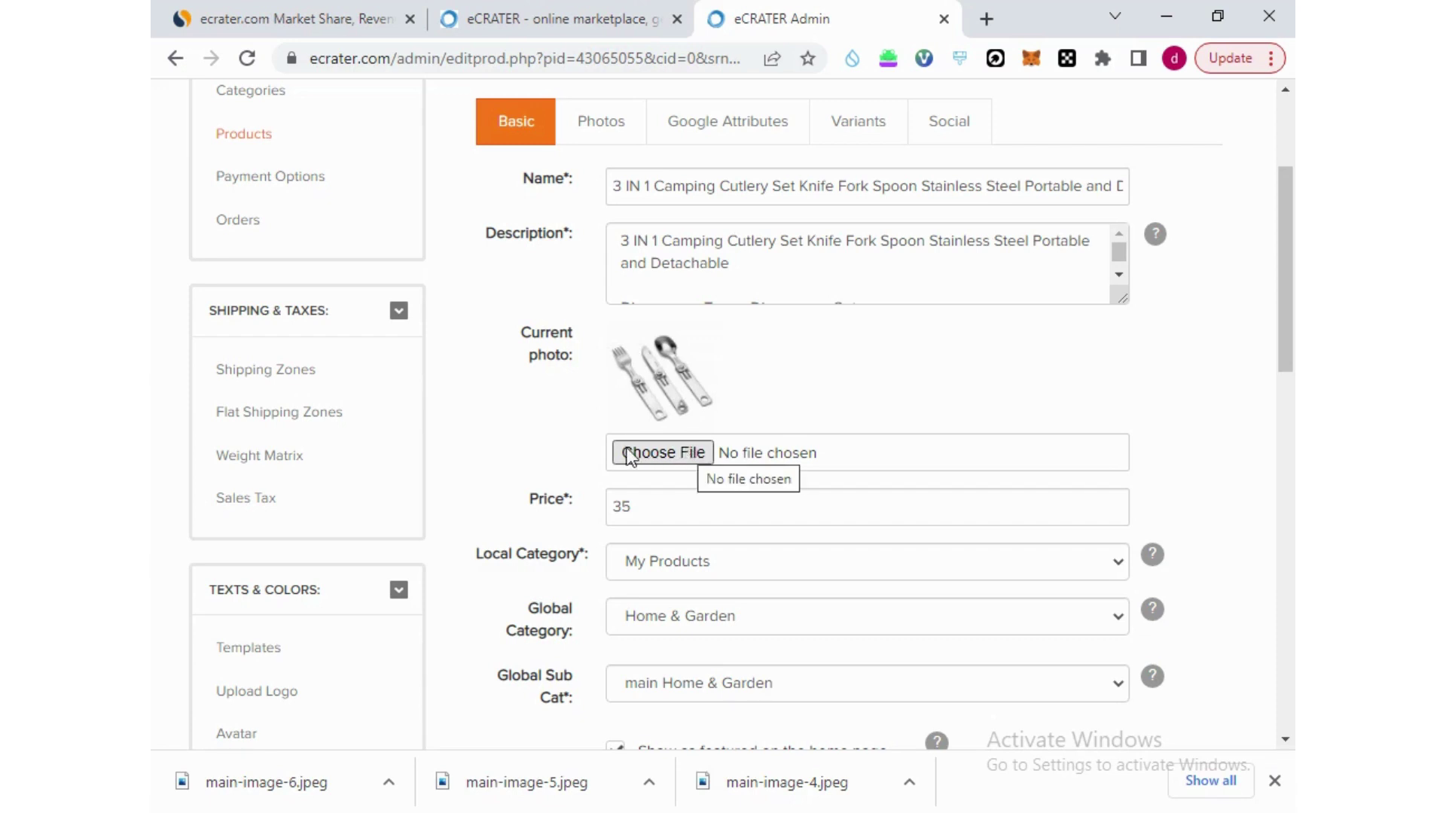
scroll(493, 420, "down", 3)
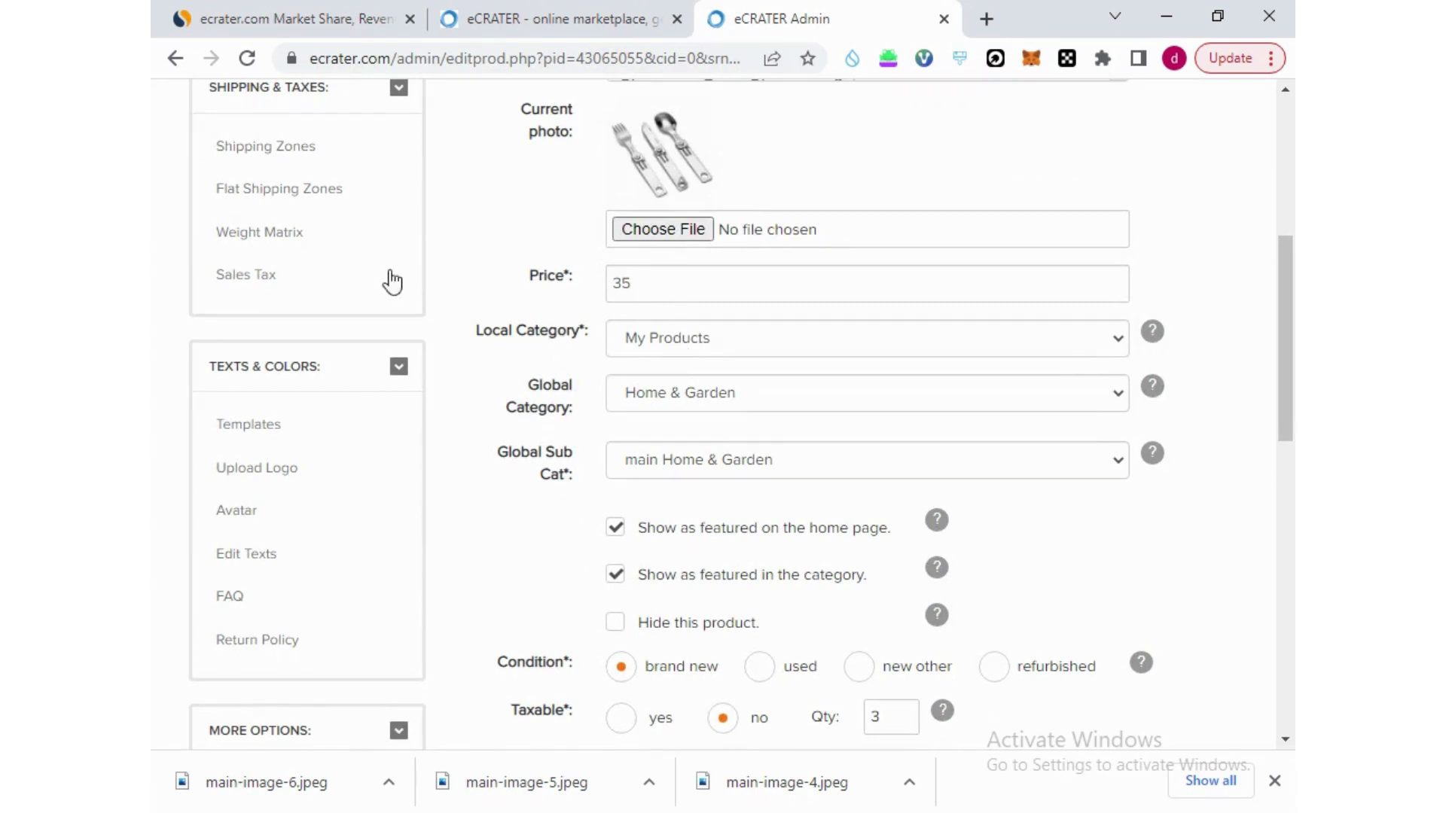
scroll(468, 296, "up", 4)
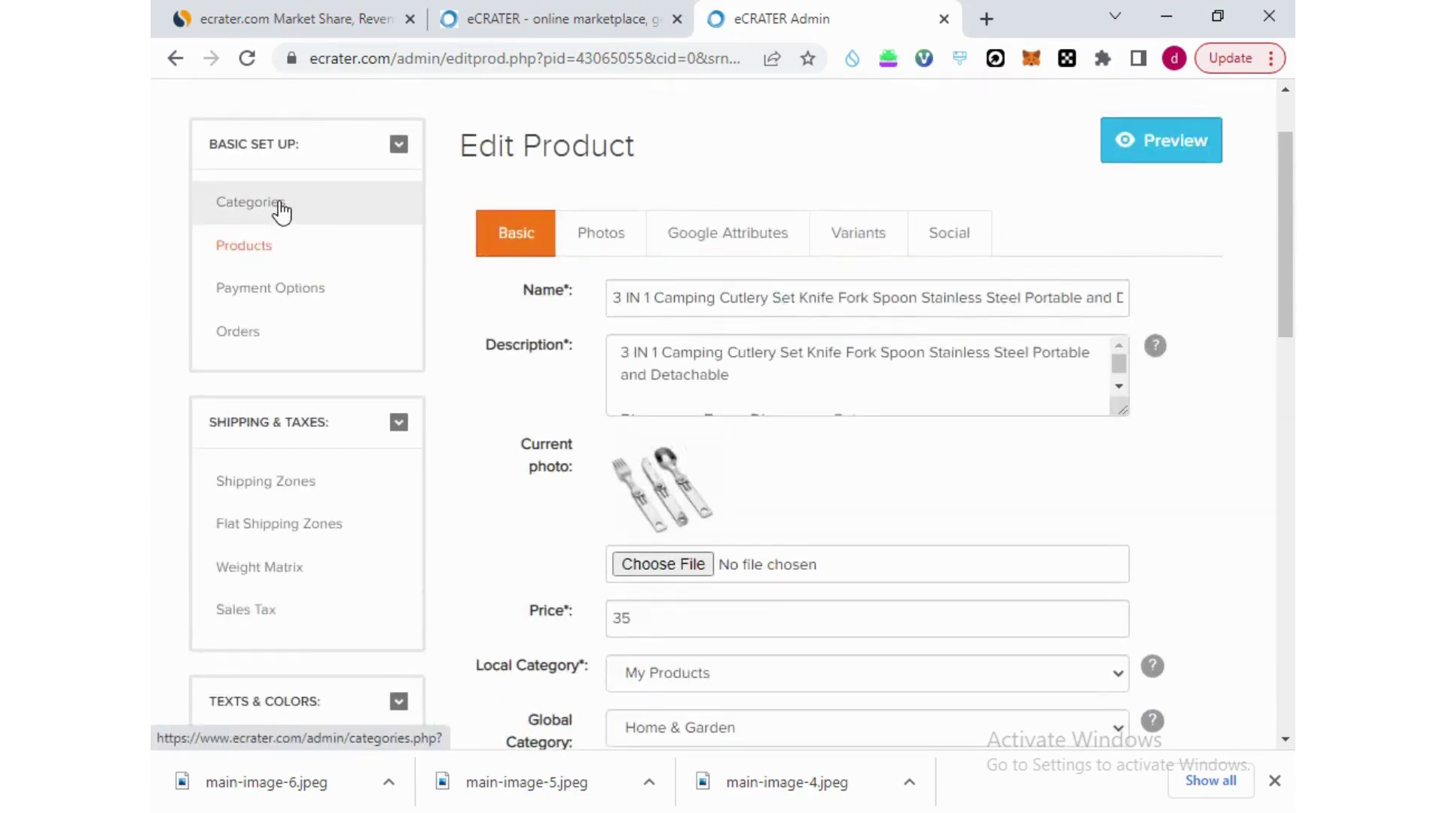
scroll(637, 485, "down", 4)
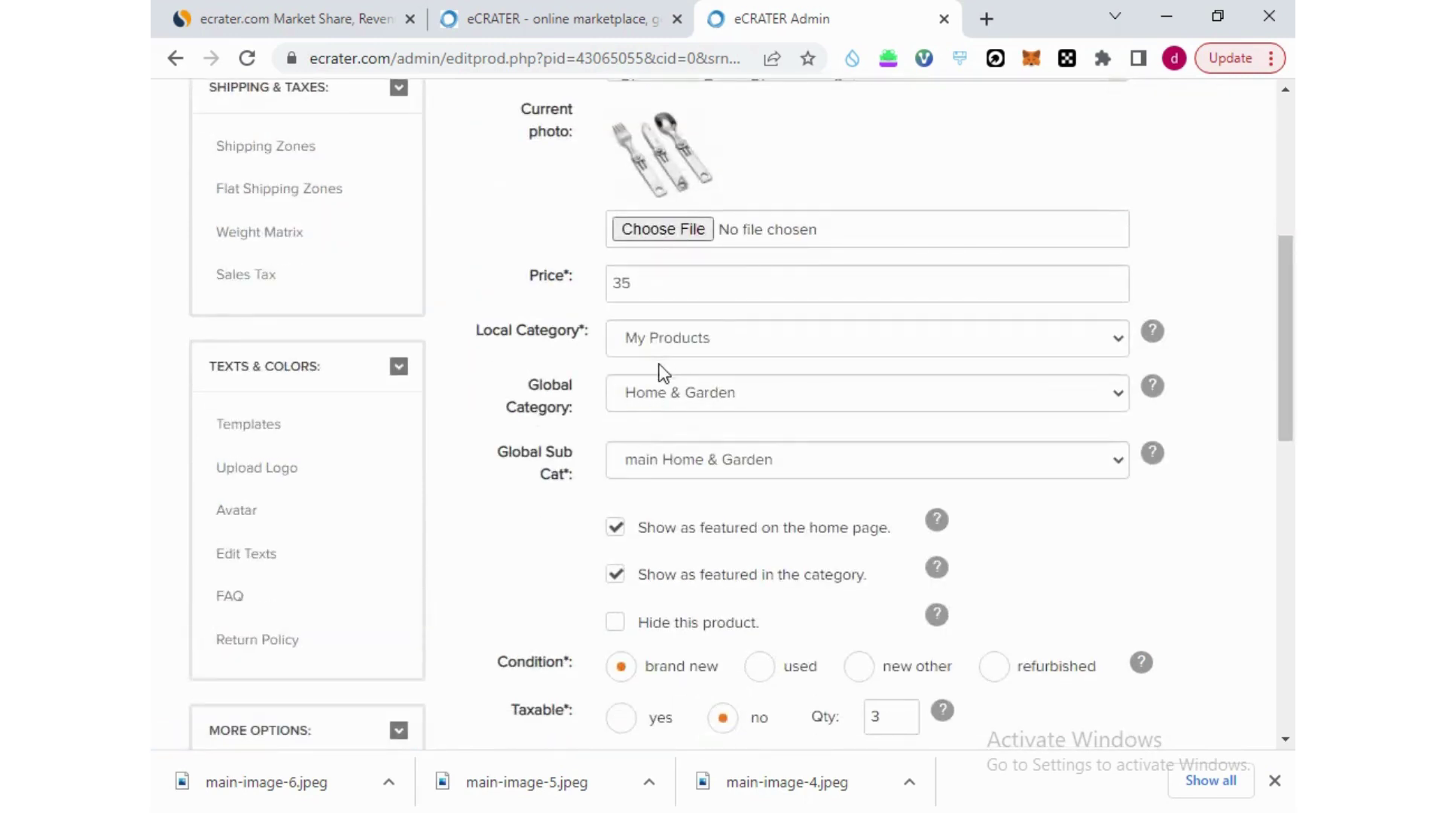
Check the choices available for the product's local category, global category and global subcategory without changing them
left_click(863, 355)
left_click(859, 352)
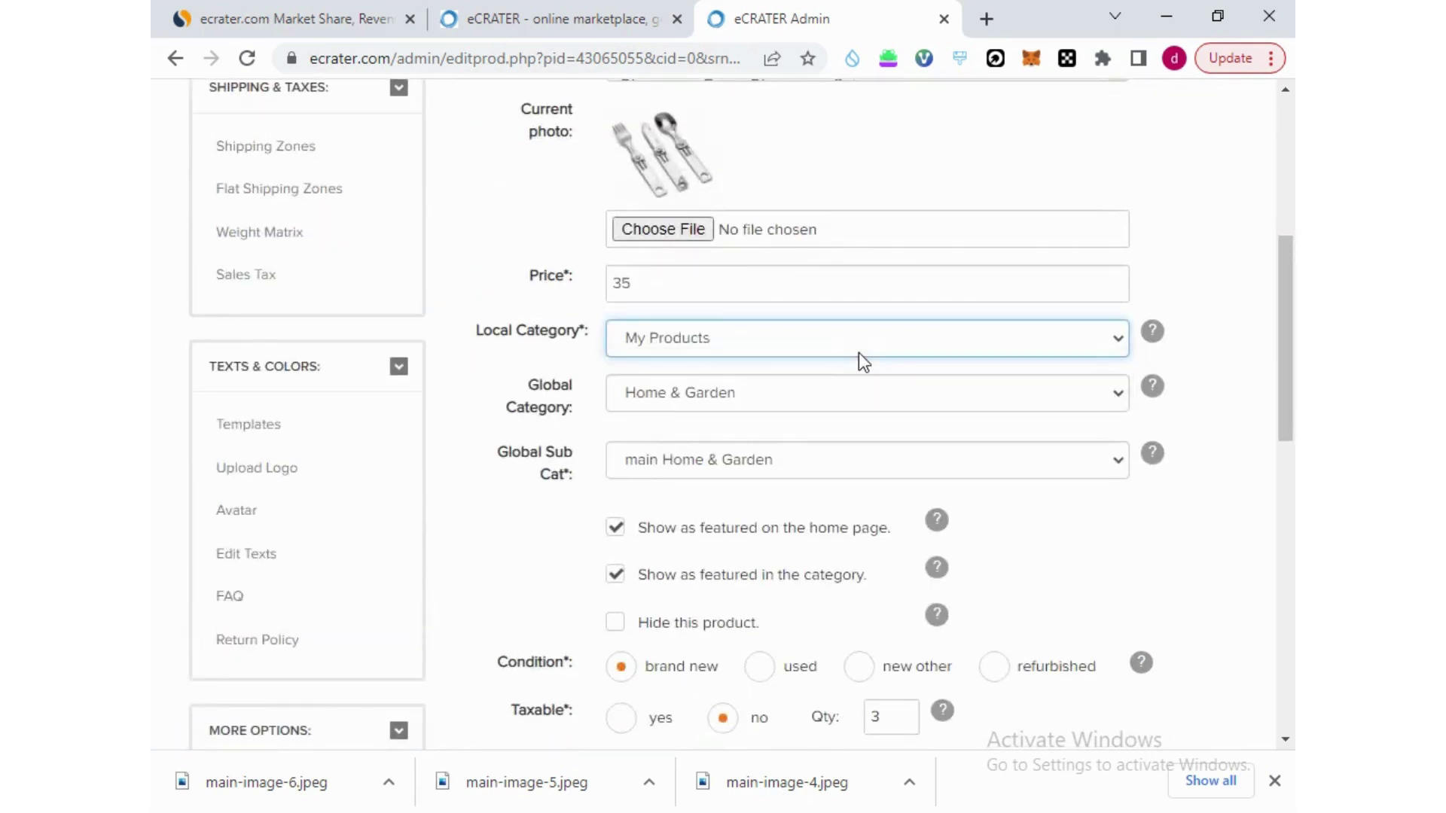
left_click(733, 392)
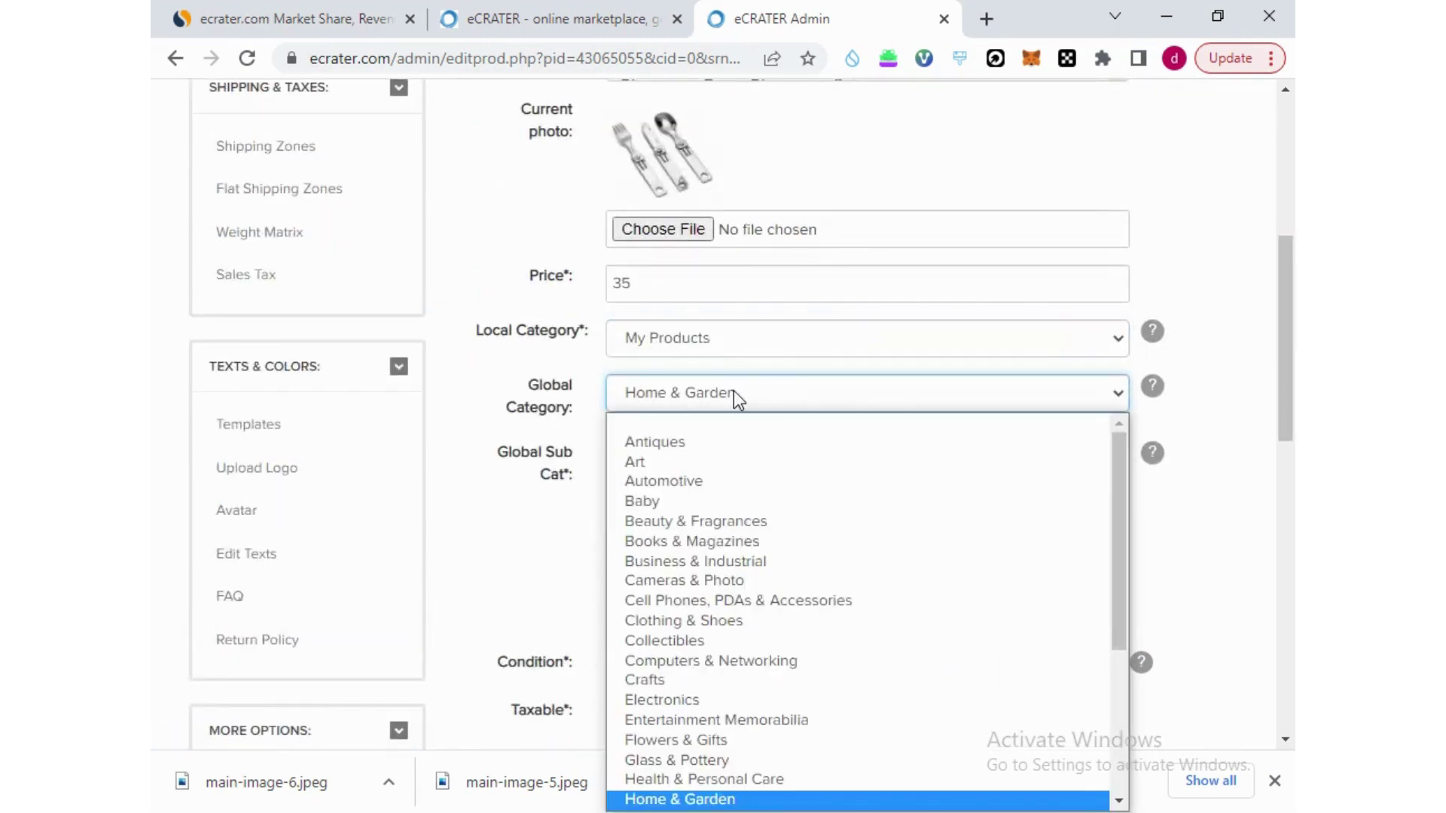
left_click(676, 151)
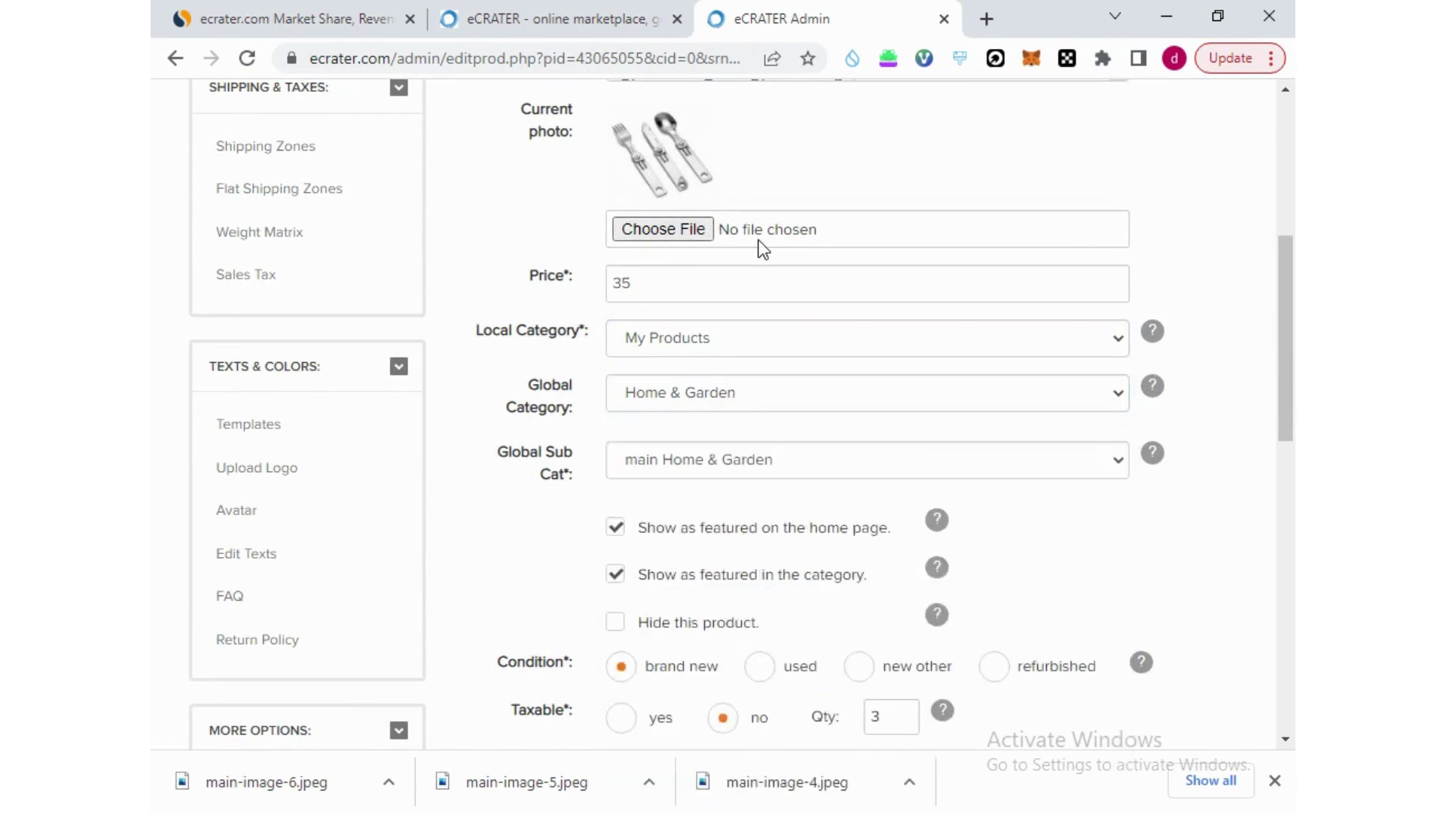
scroll(706, 384, "down", 3)
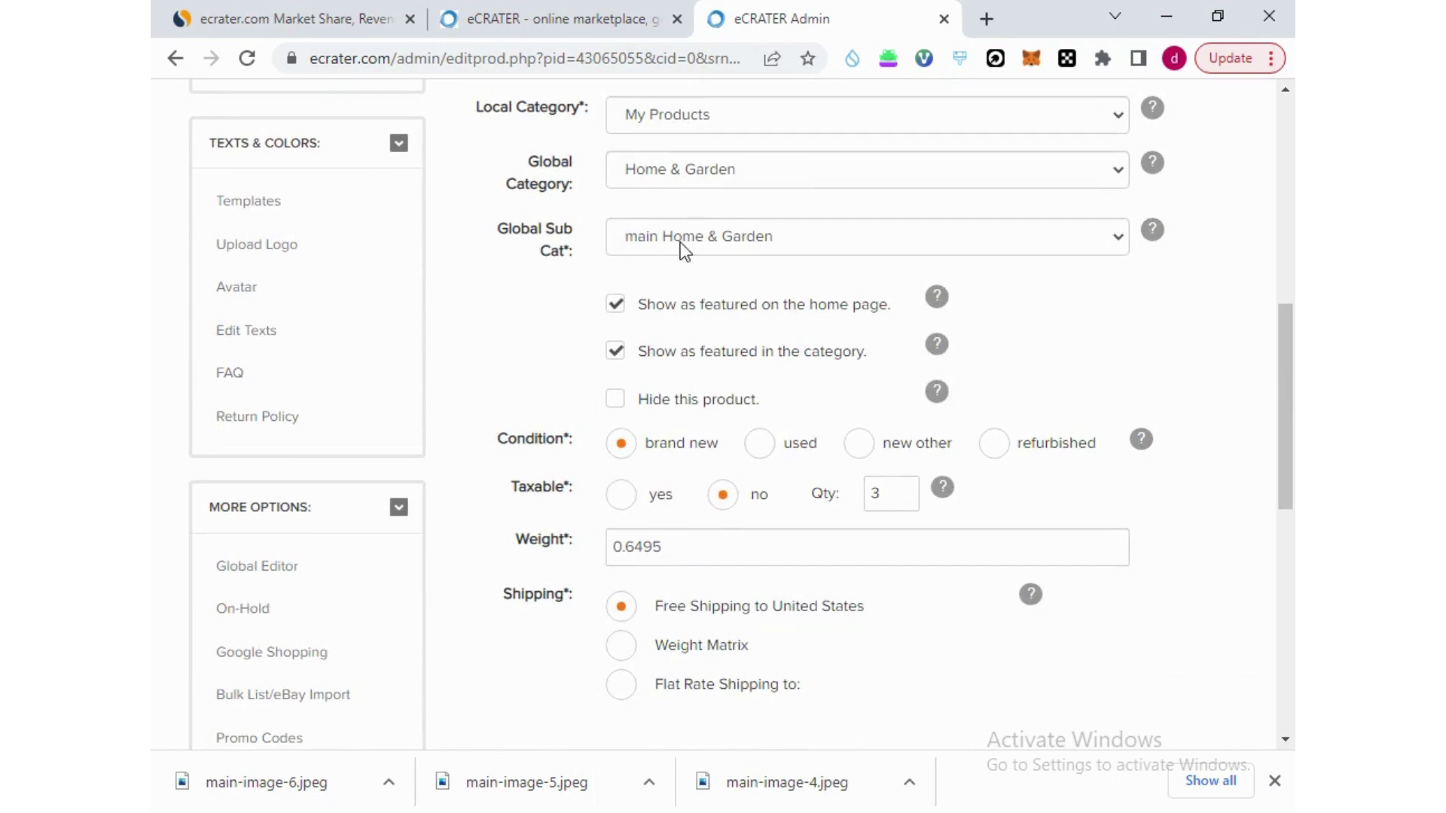
left_click(680, 241)
key("shift+Tab")
key("shift+Tab")
key("shift+Tab")
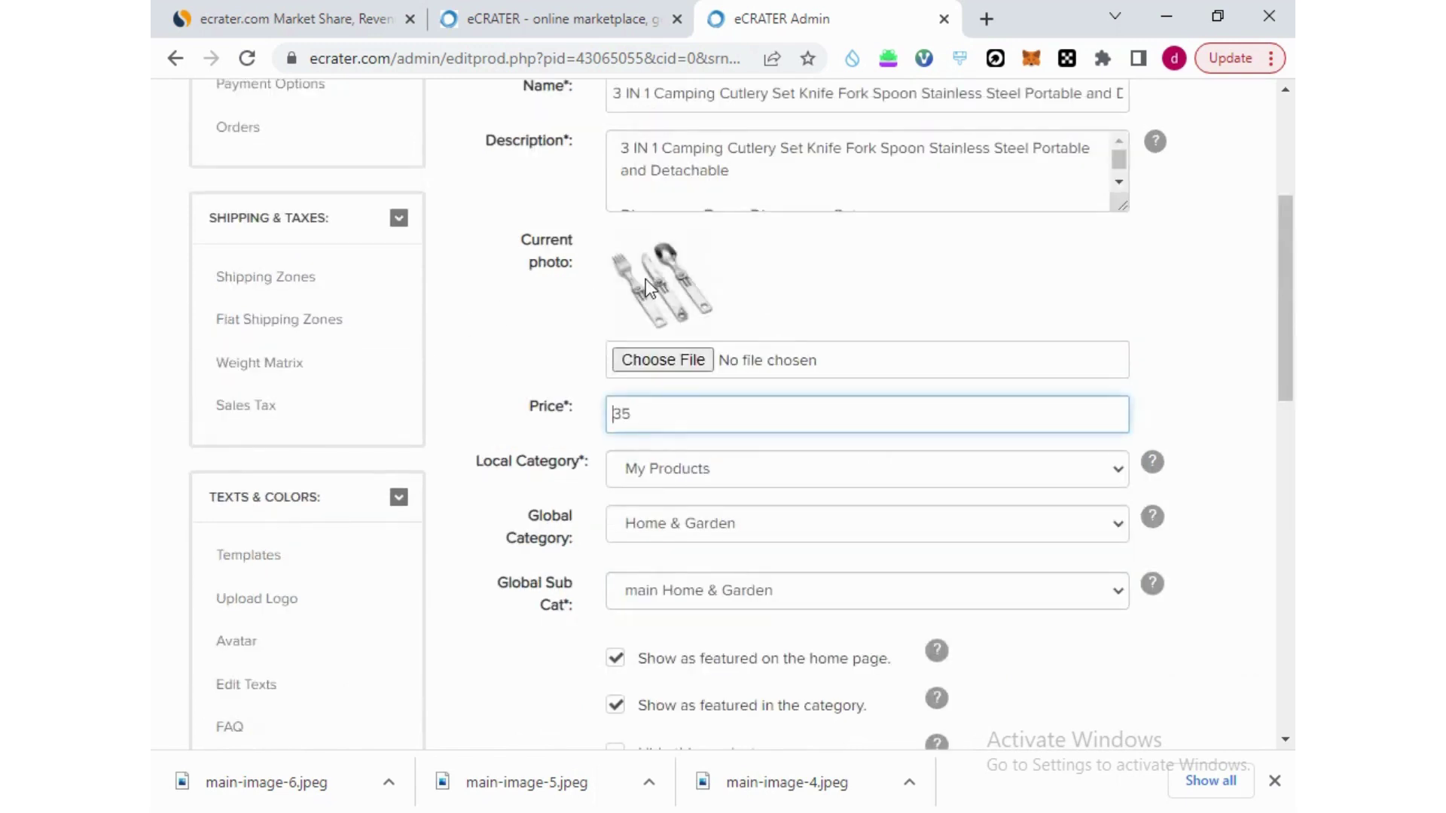
Examine the product's featured options, condition, tax, quantity, weight and shipping settings
scroll(668, 557, "down", 2)
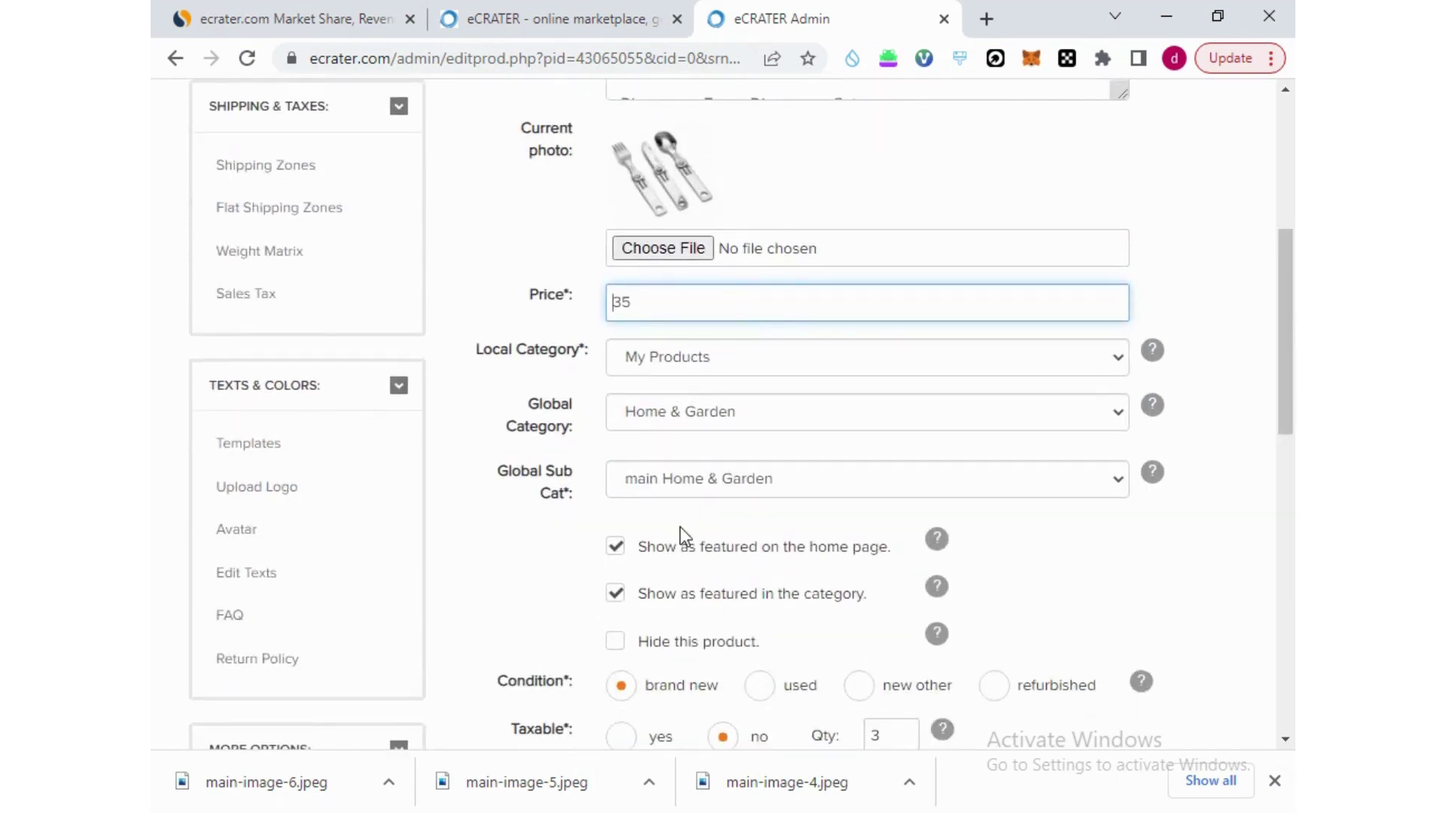
scroll(677, 497, "down", 3)
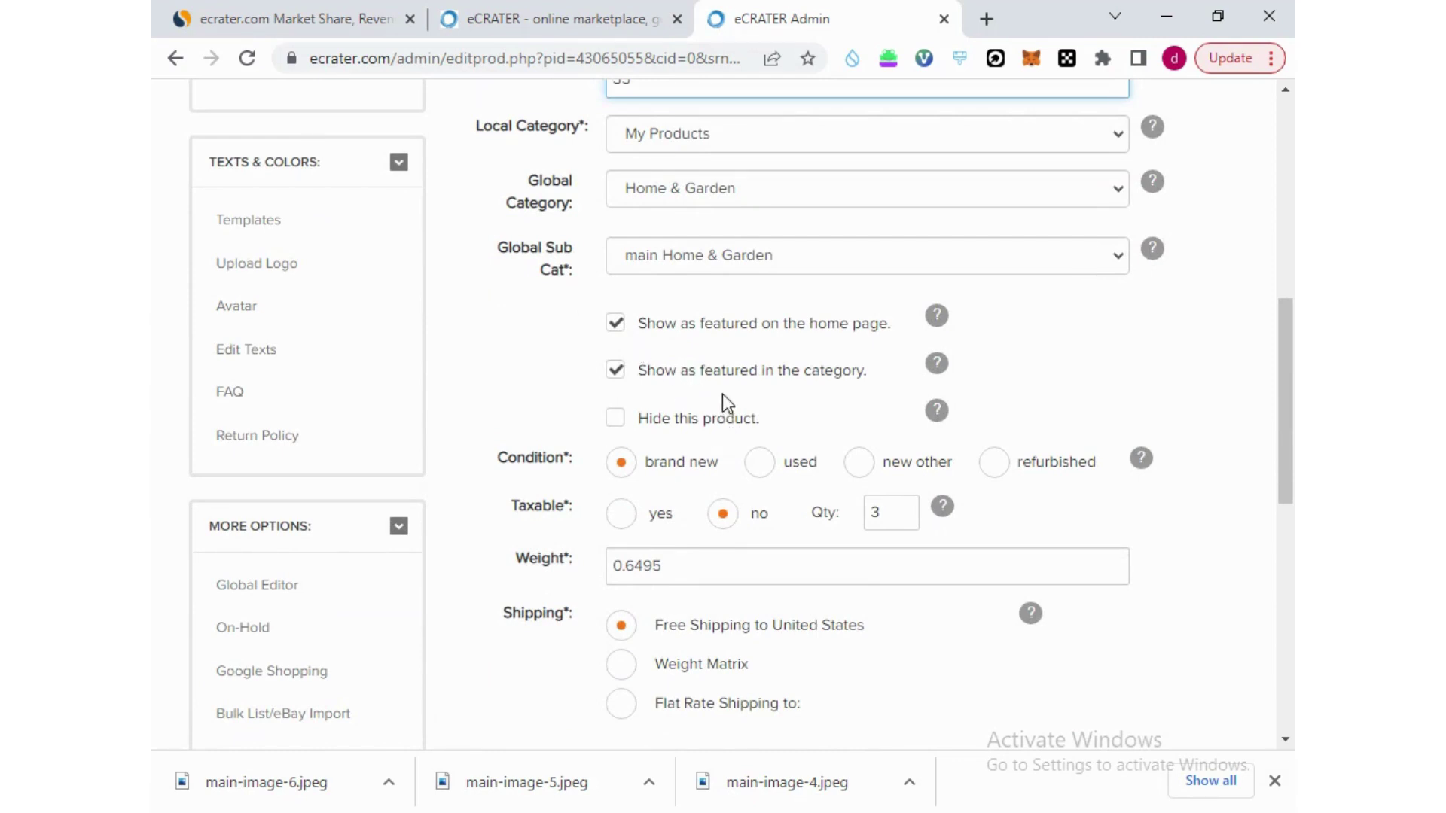
scroll(721, 394, "down", 3)
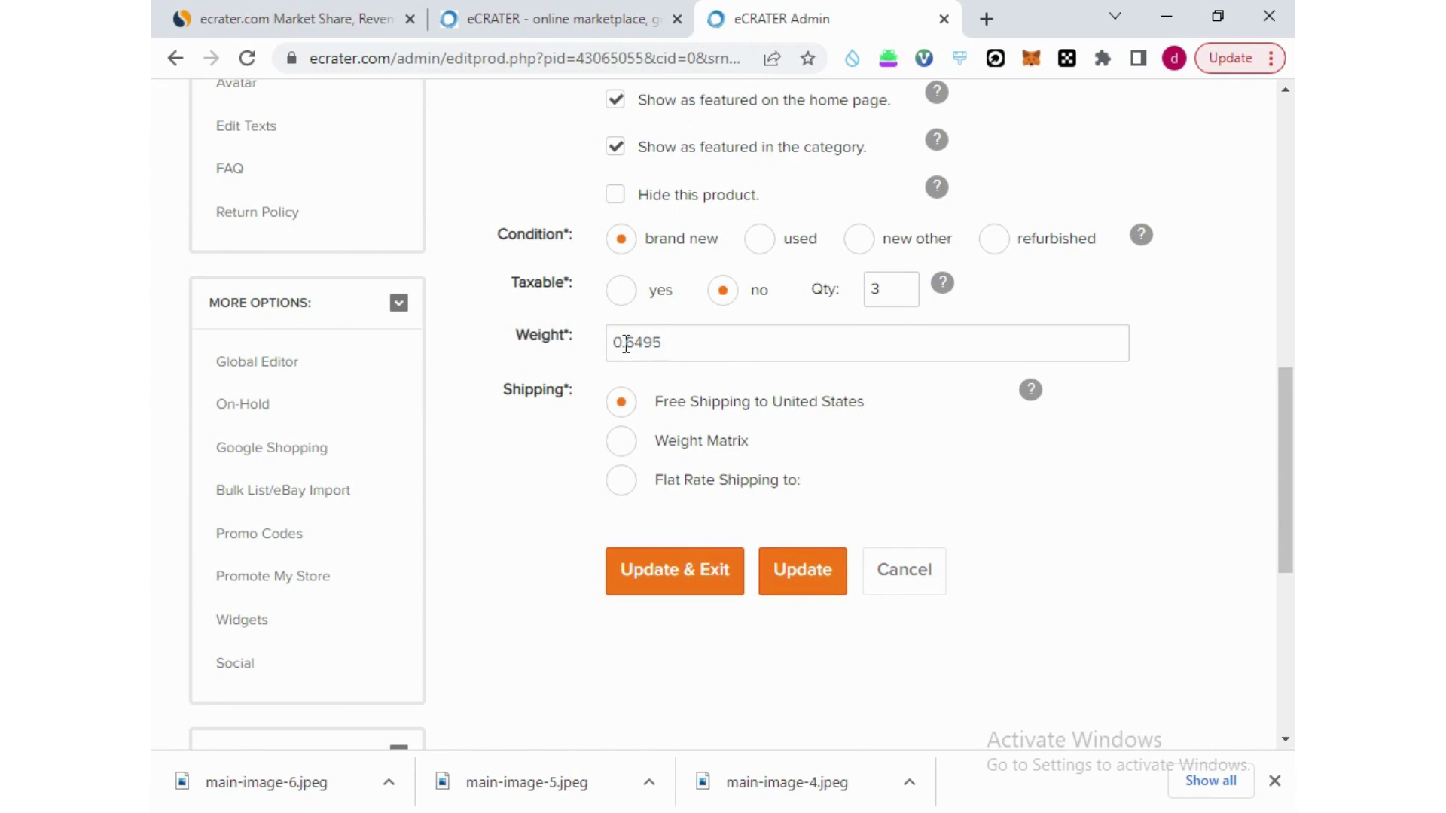
left_click_drag(625, 342, 674, 343)
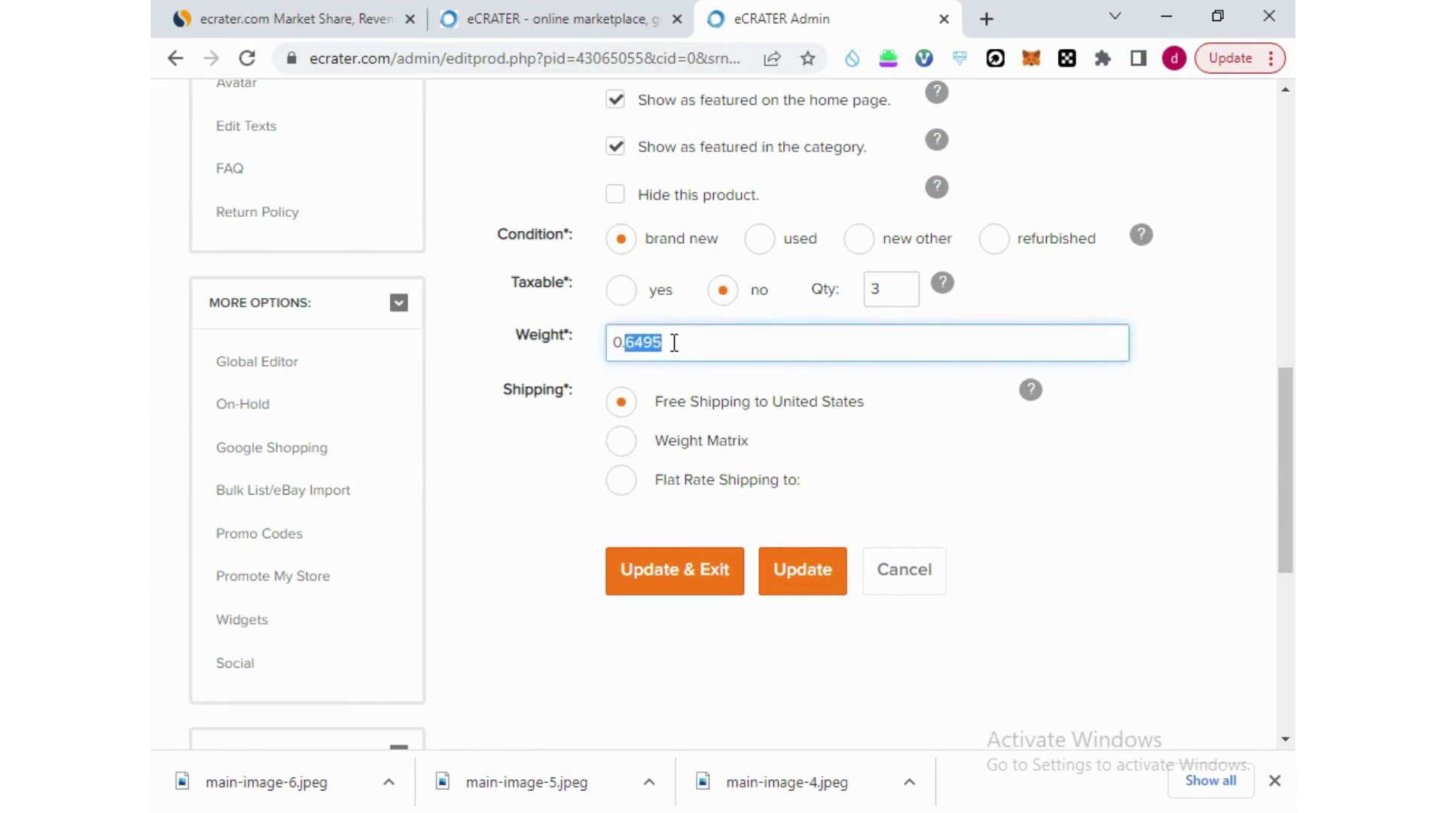
scroll(587, 345, "up", 7)
scroll(608, 347, "down", 10)
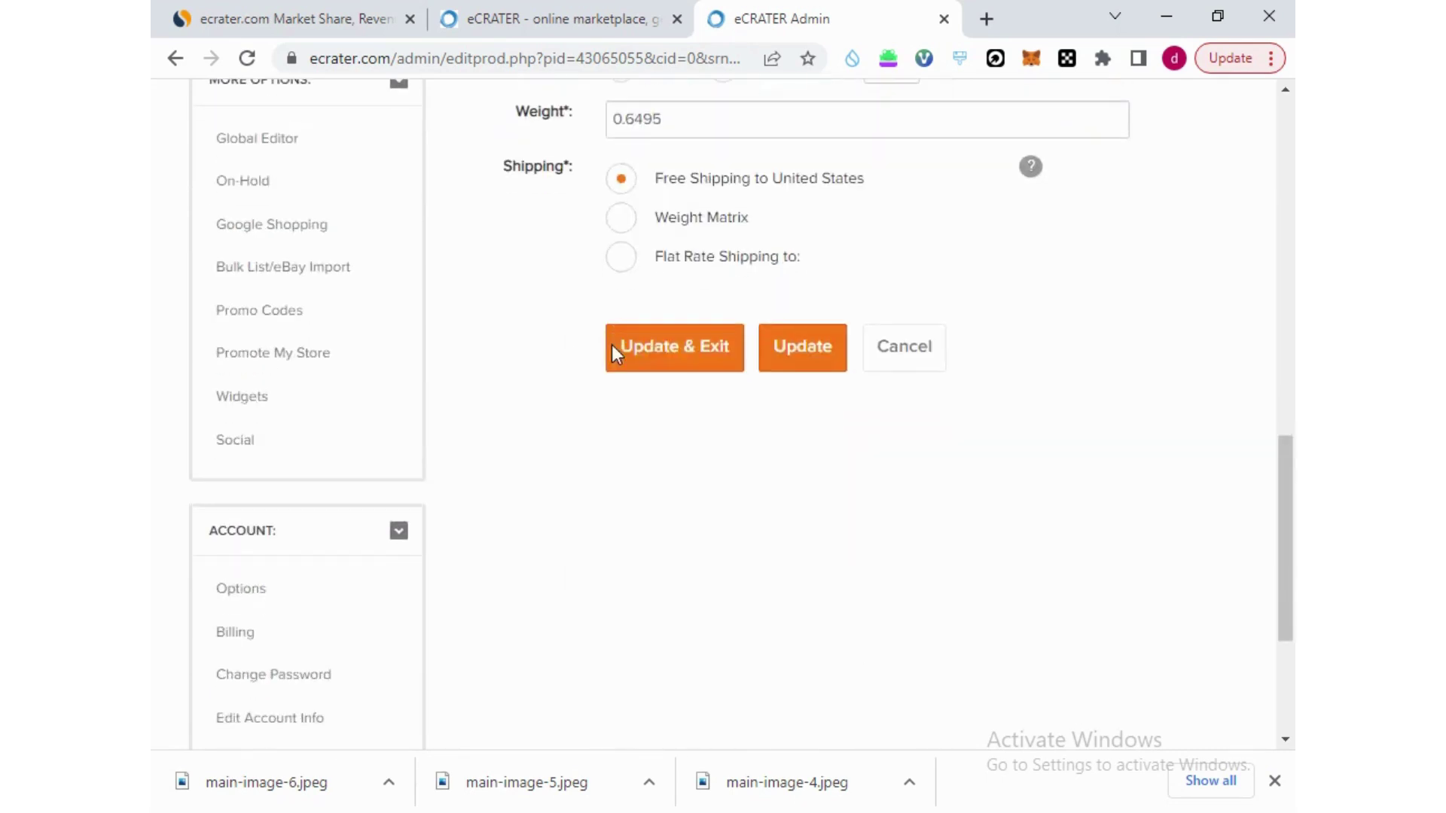
scroll(756, 355, "up", 1)
scroll(767, 355, "up", 1)
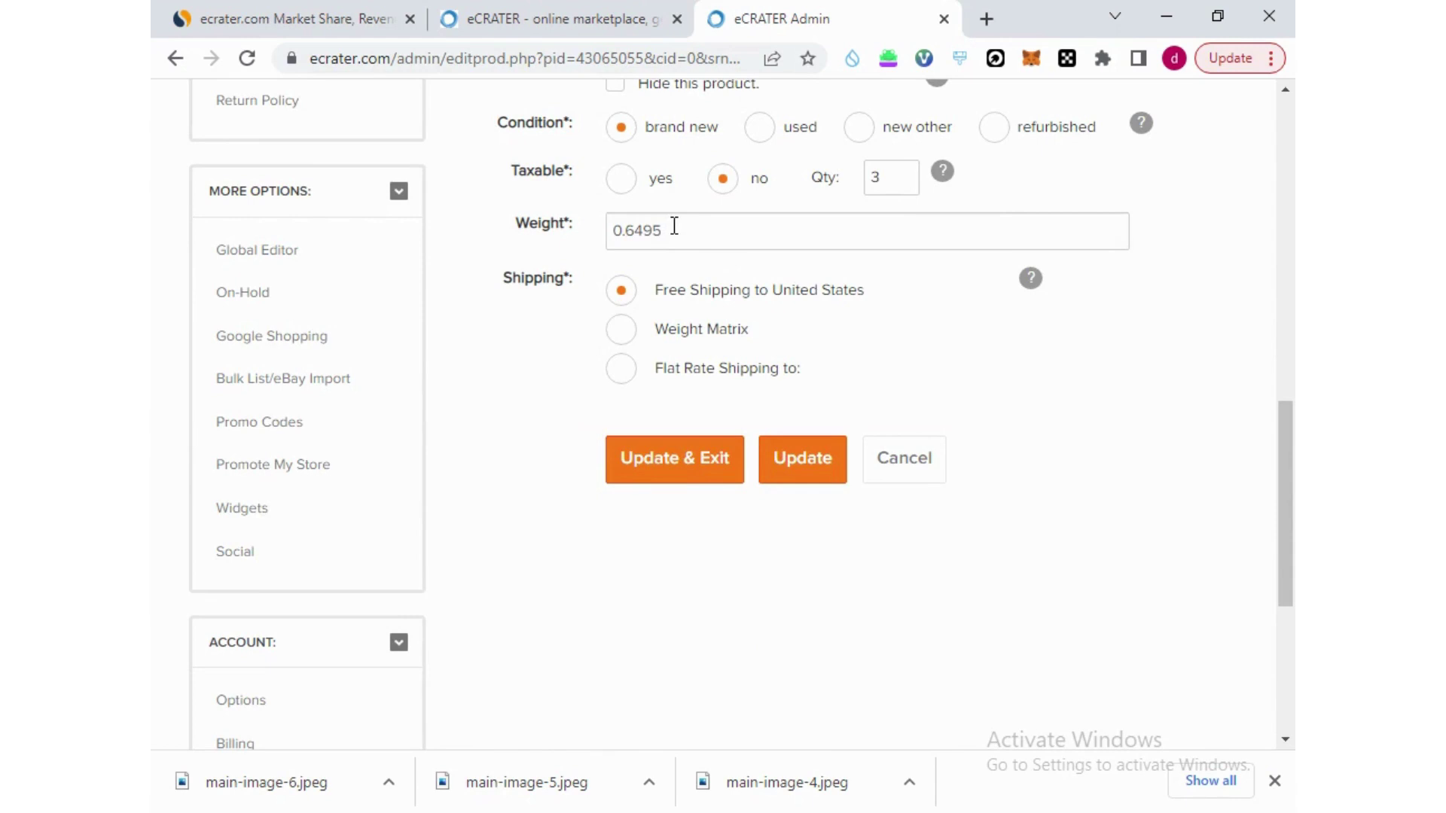
left_click_drag(687, 231, 545, 231)
left_click(537, 382)
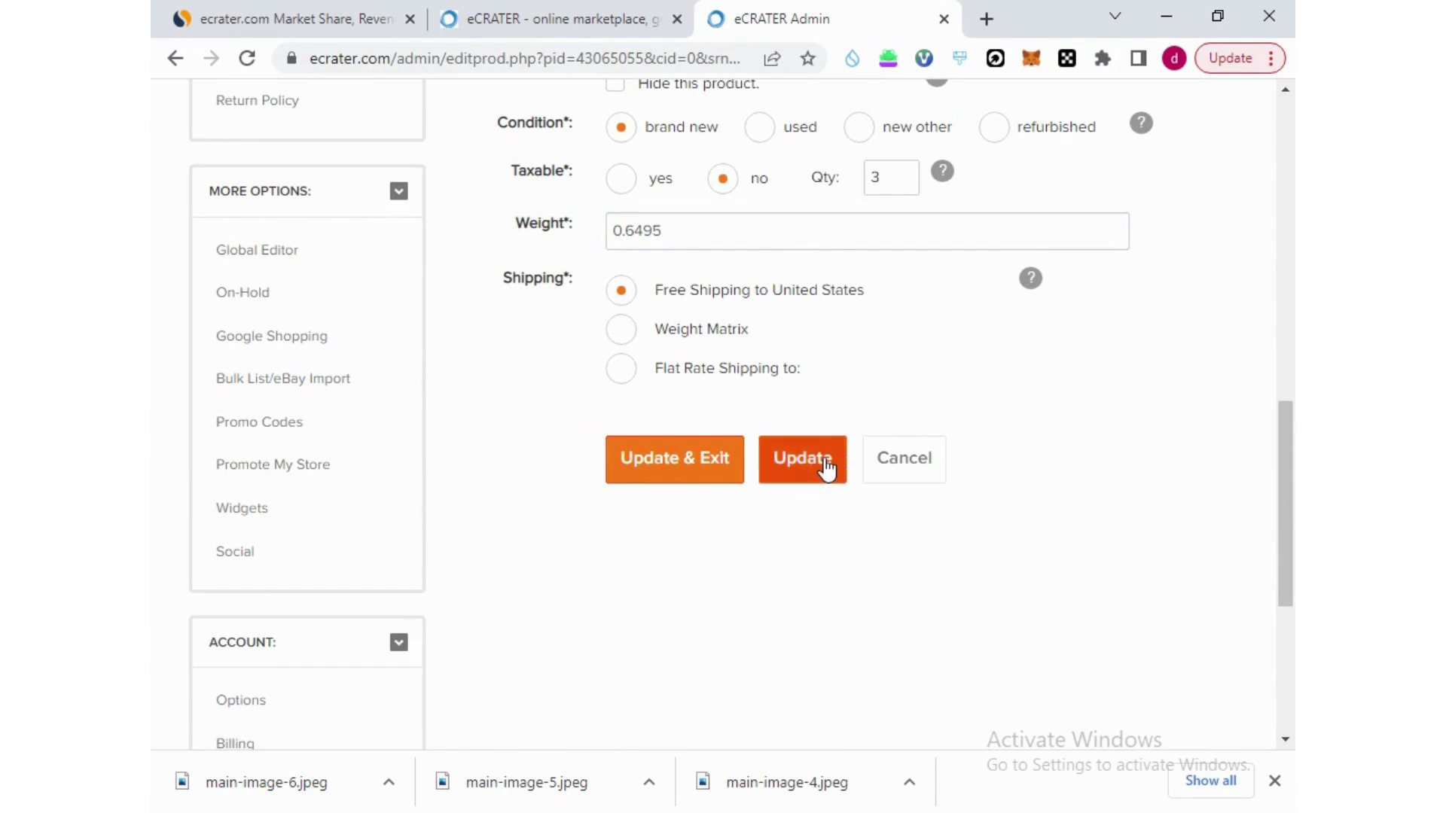
Preview the storefront, inspect the camping cutlery set's public page with its photos and description, and close the preview
scroll(826, 467, "up", 13)
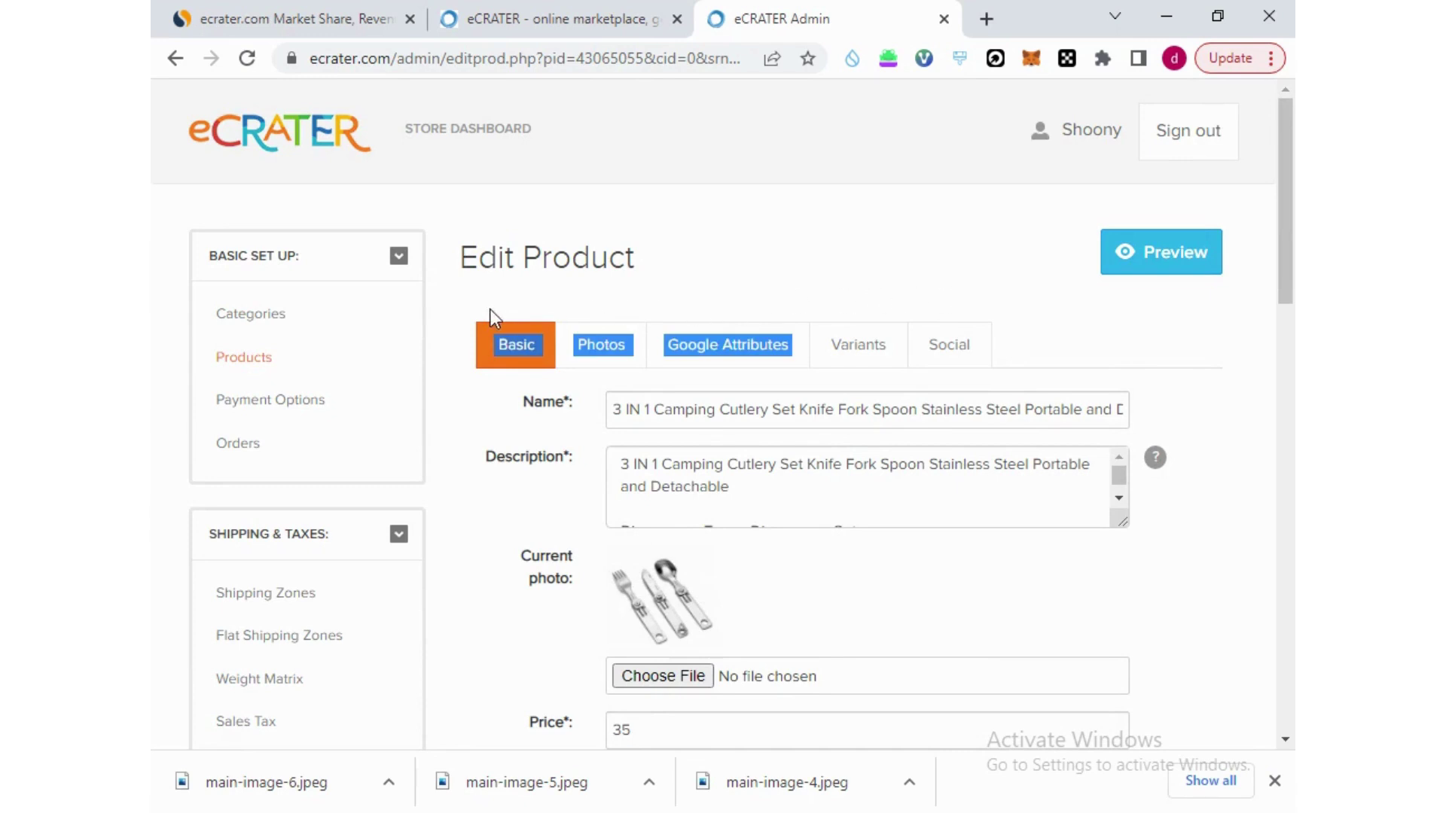
left_click(1112, 254)
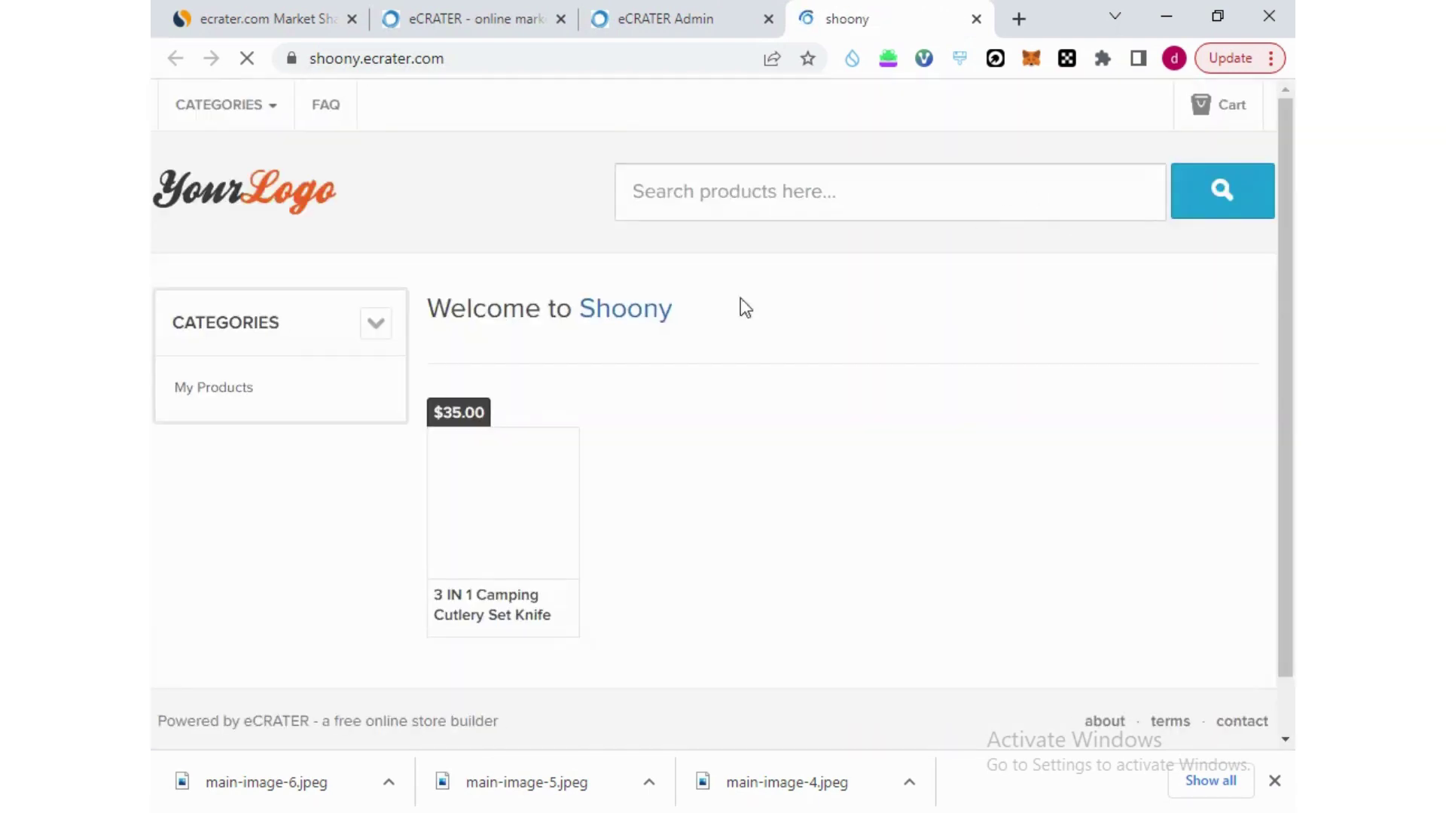
left_click(494, 609)
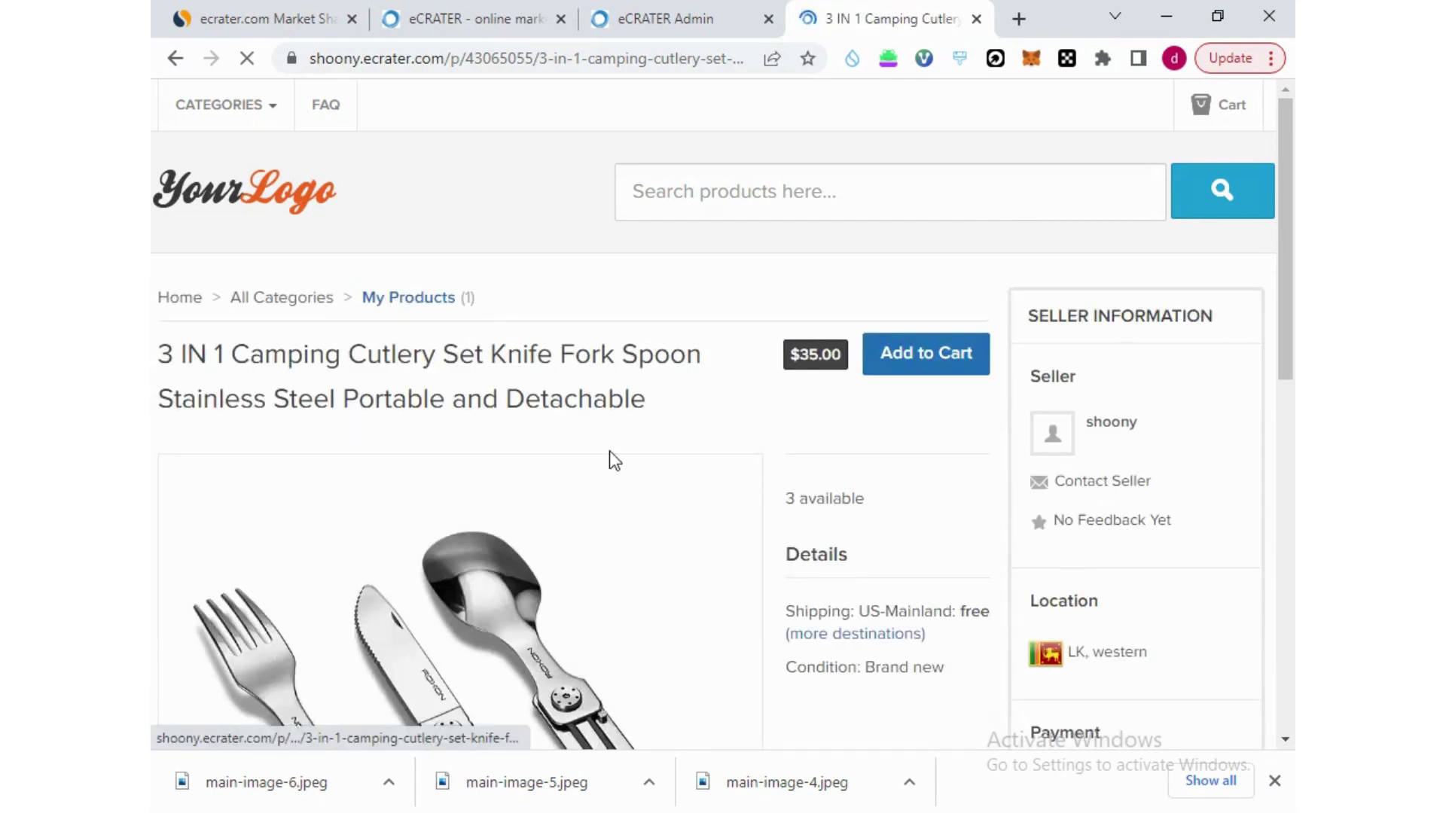
scroll(587, 458, "down", 2)
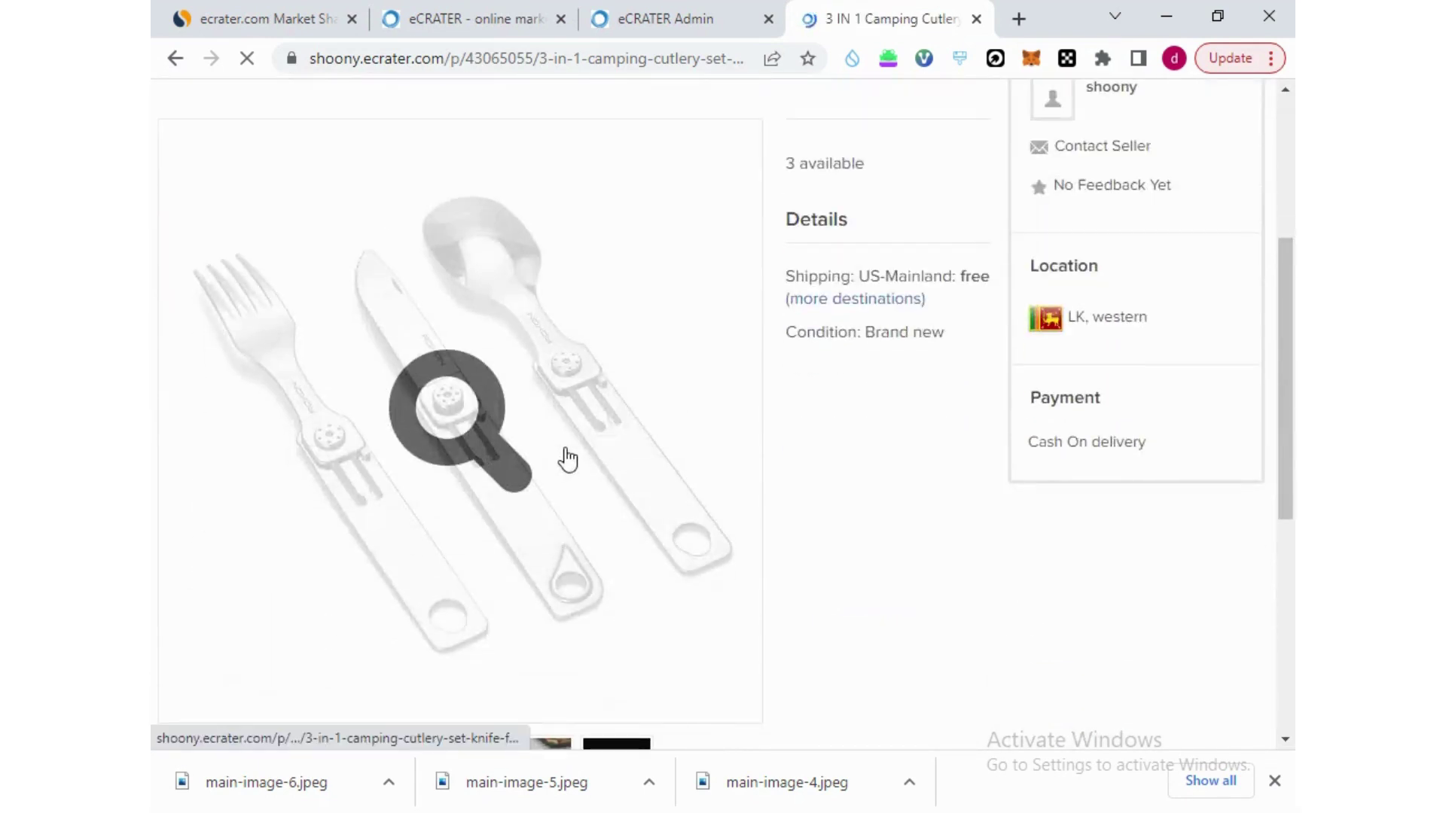
scroll(568, 459, "up", 2)
scroll(568, 460, "down", 9)
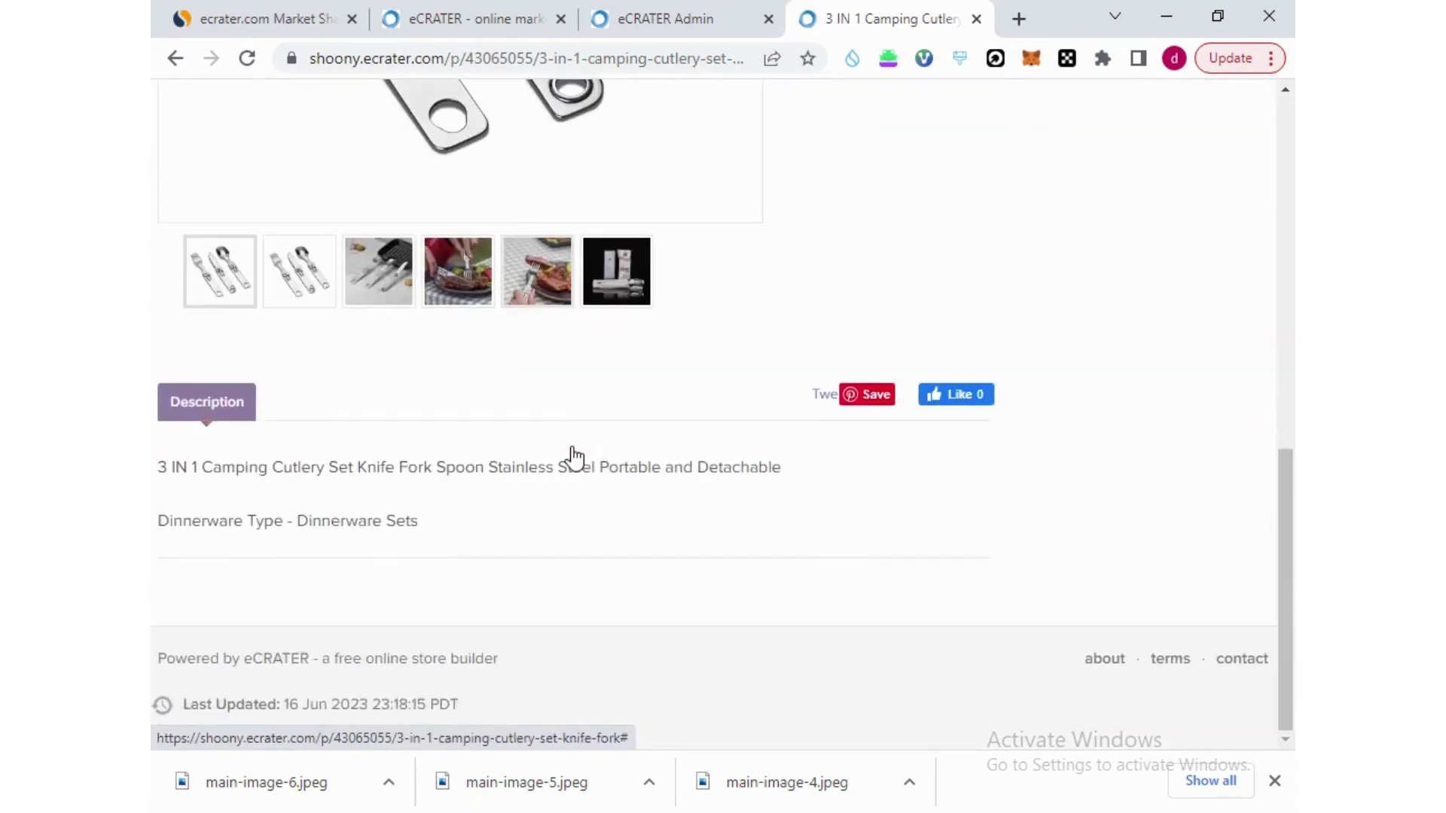
scroll(568, 455, "up", 6)
scroll(577, 452, "up", 5)
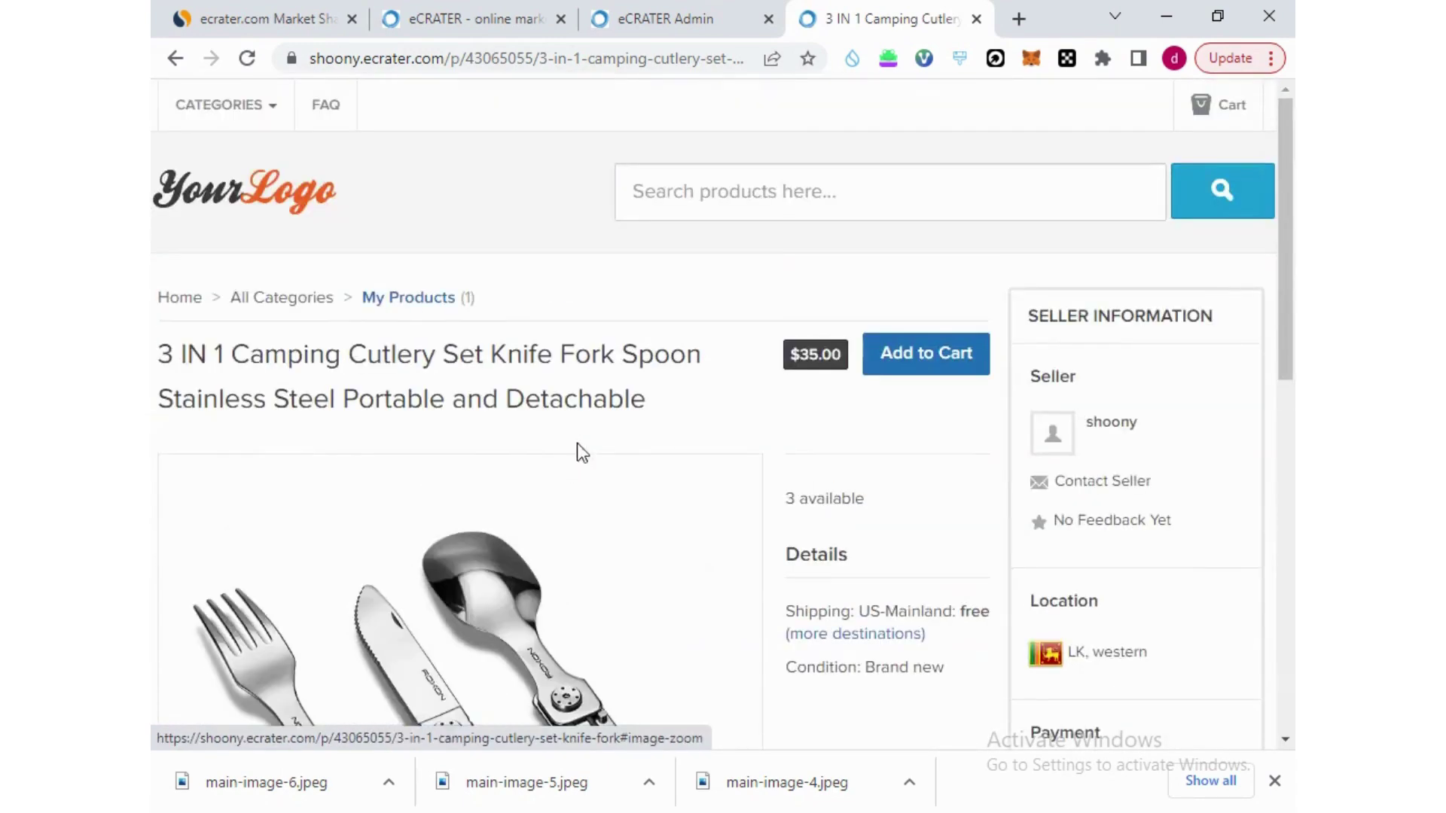
left_click(976, 20)
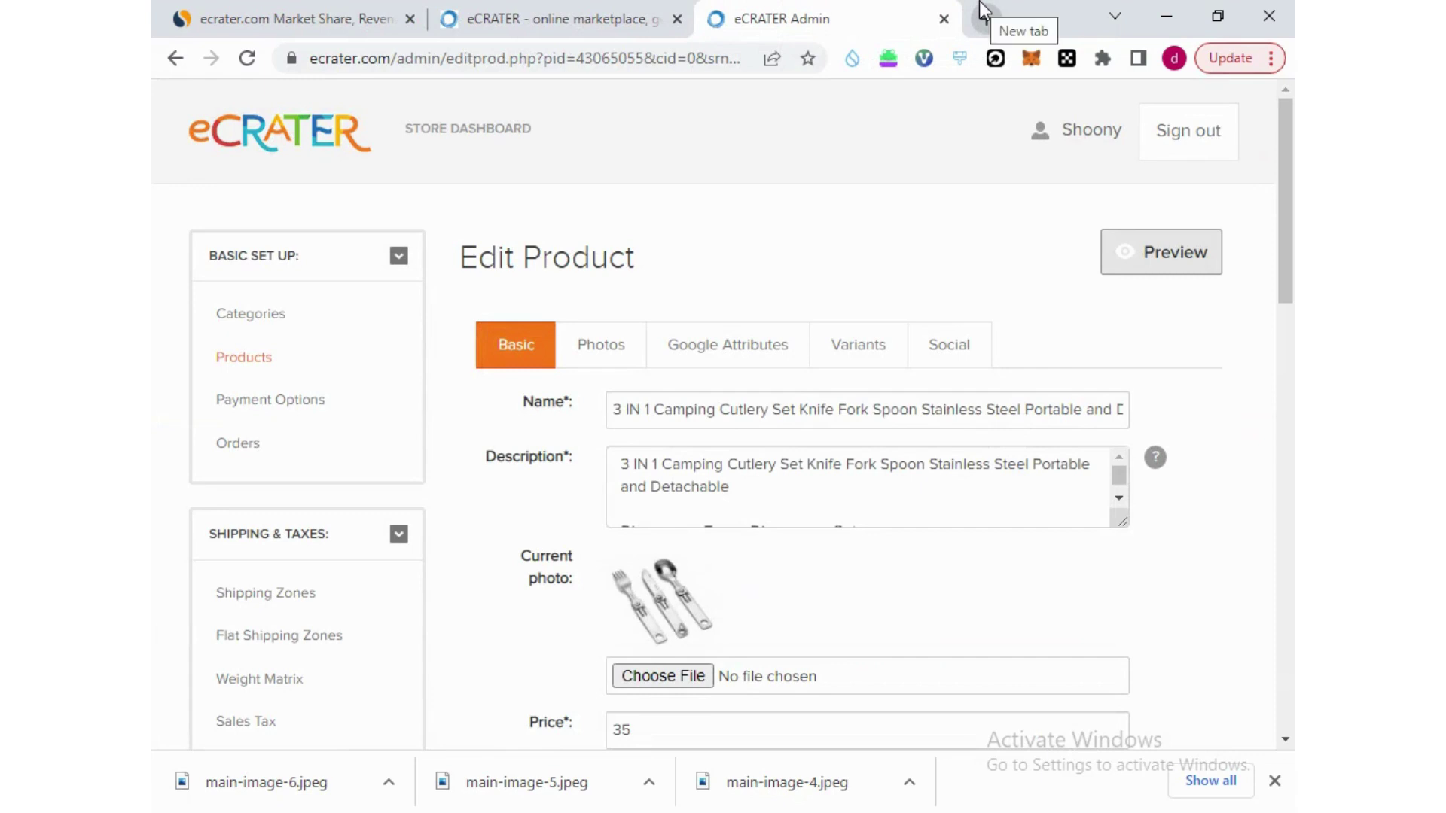
Look over the dashboard's Texts & Colors, More Options and Account sections, and return to the admin welcome page
left_click(590, 3)
left_click(787, 3)
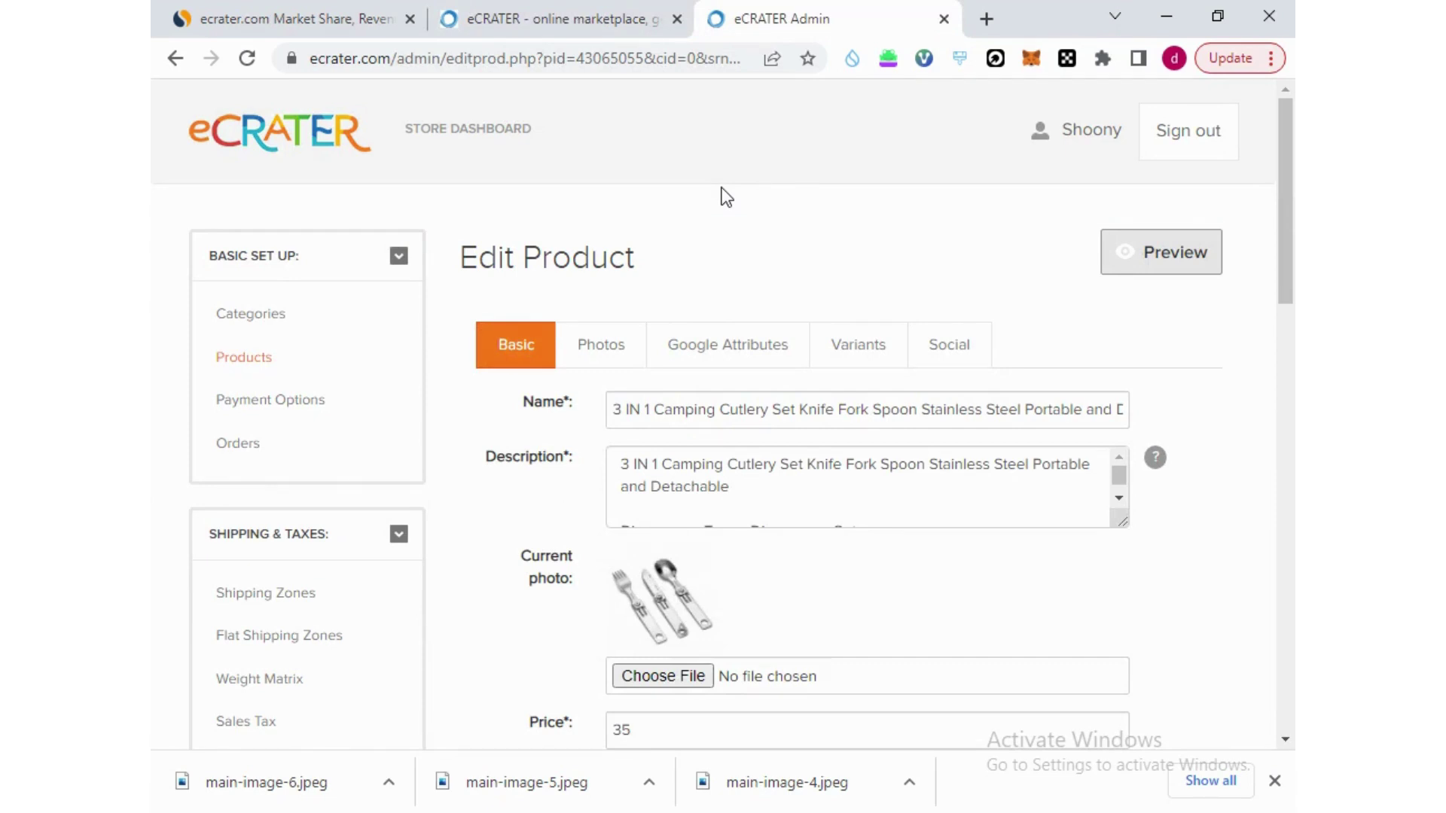
scroll(371, 413, "down", 6)
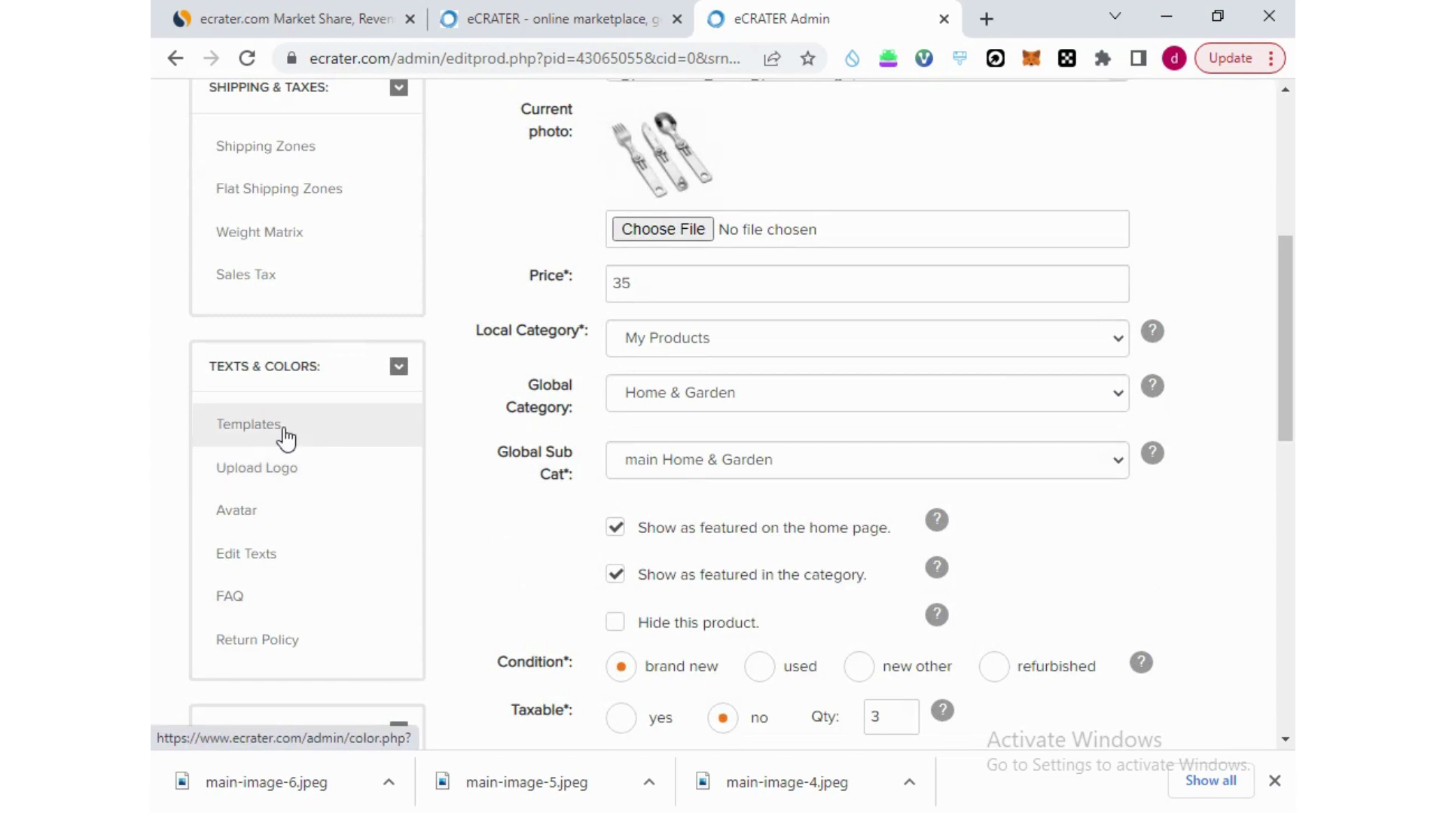
scroll(286, 437, "down", 6)
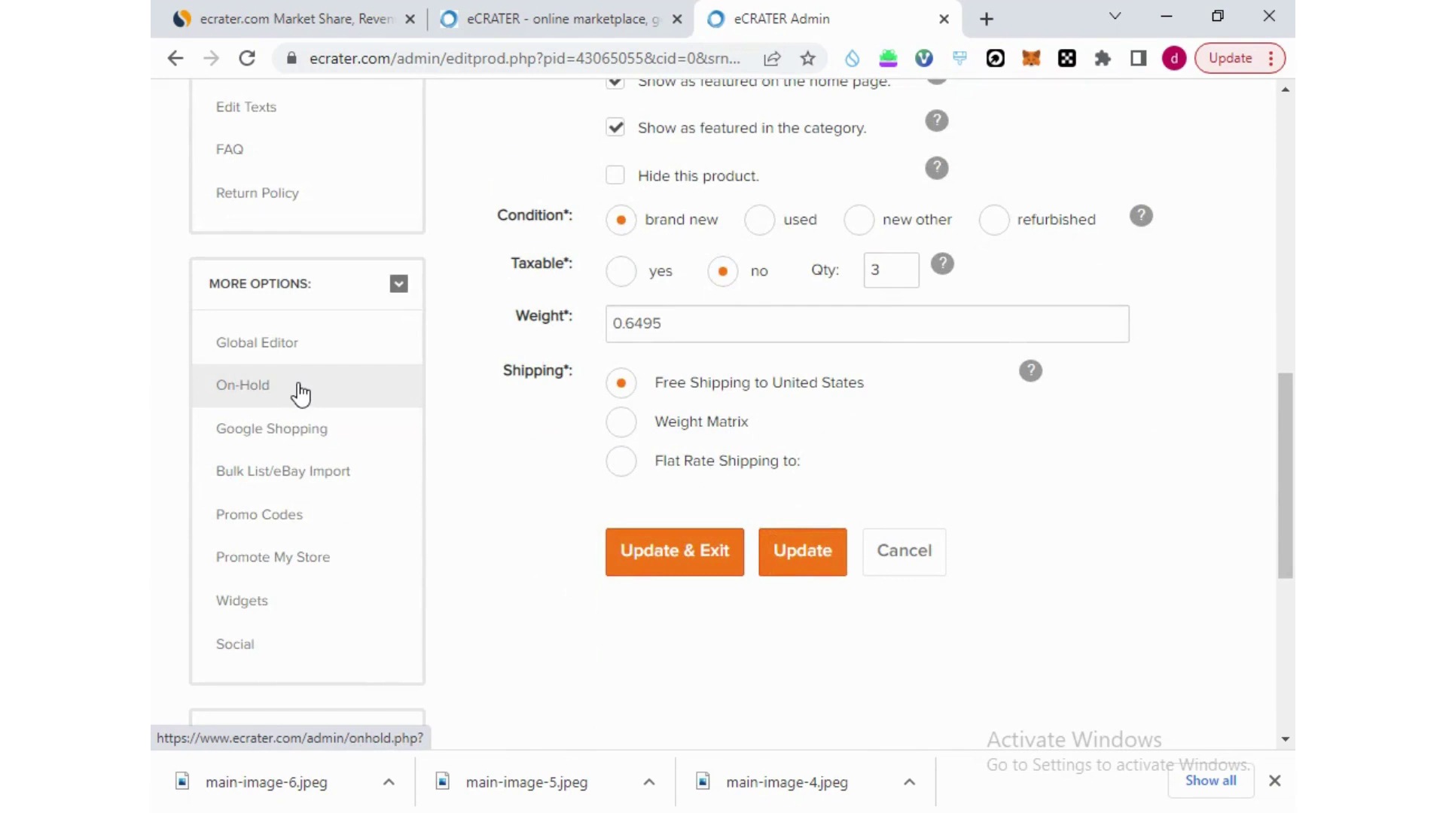
scroll(300, 393, "down", 4)
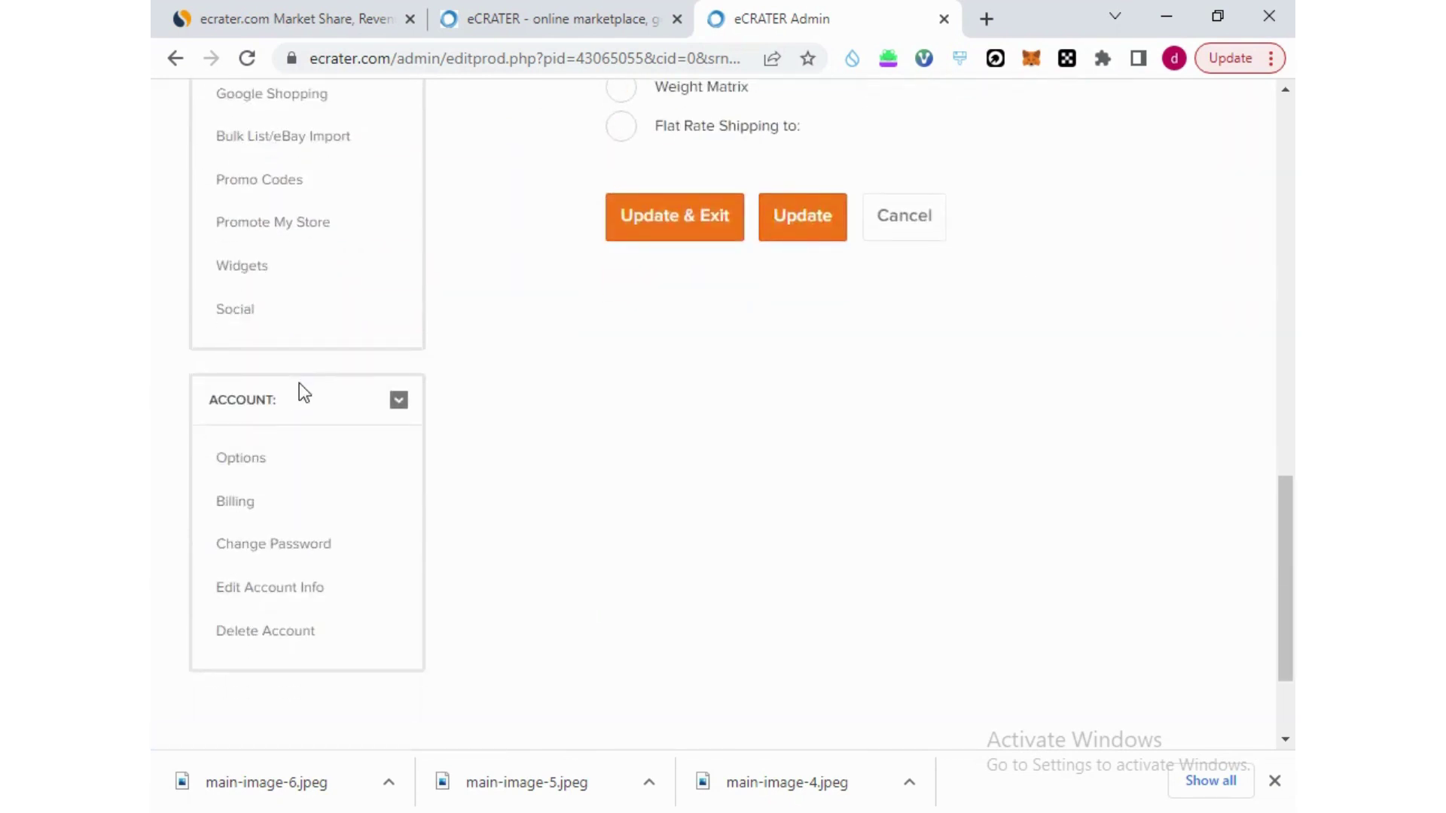
scroll(300, 381, "up", 17)
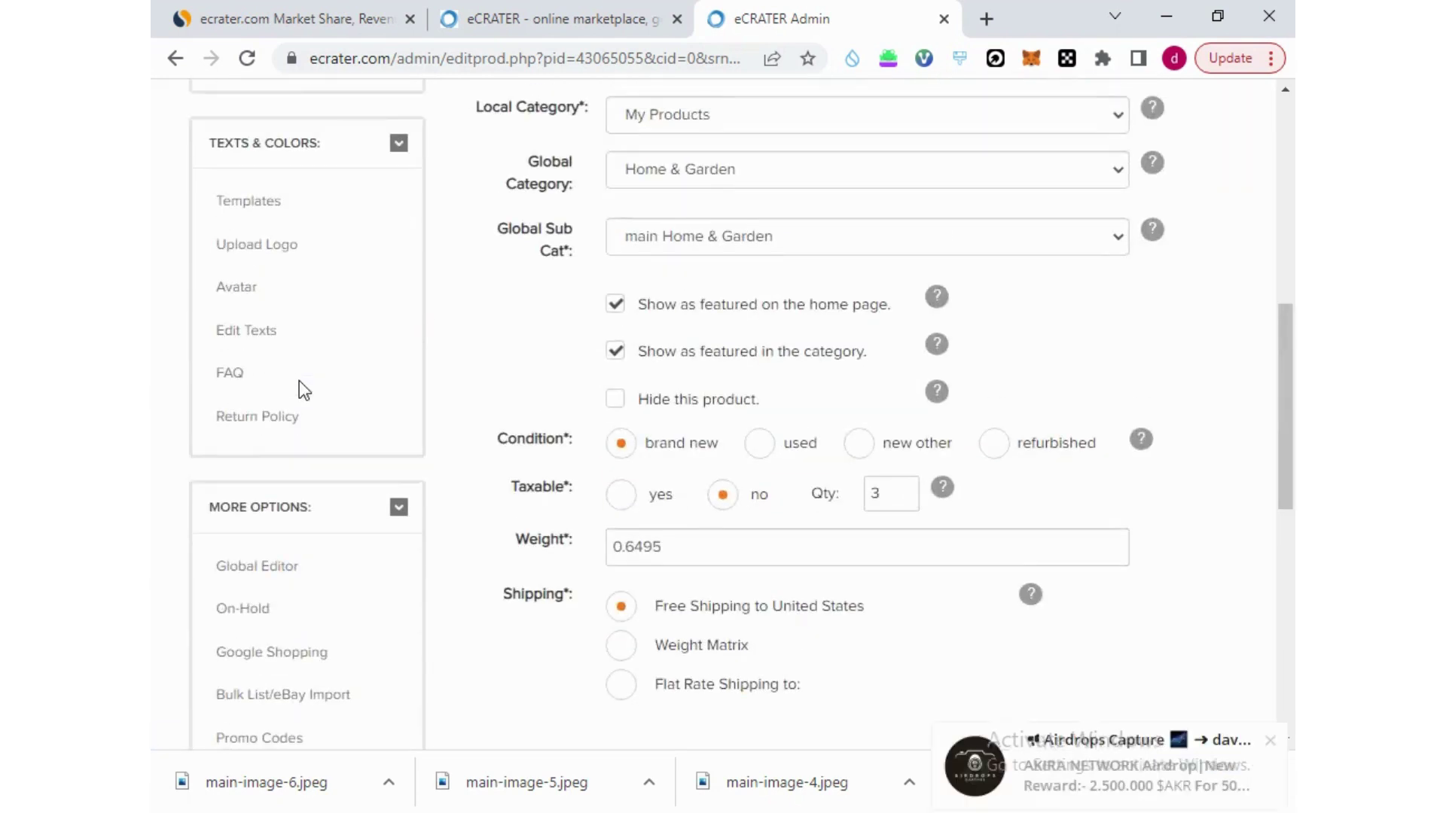
left_click(1270, 735)
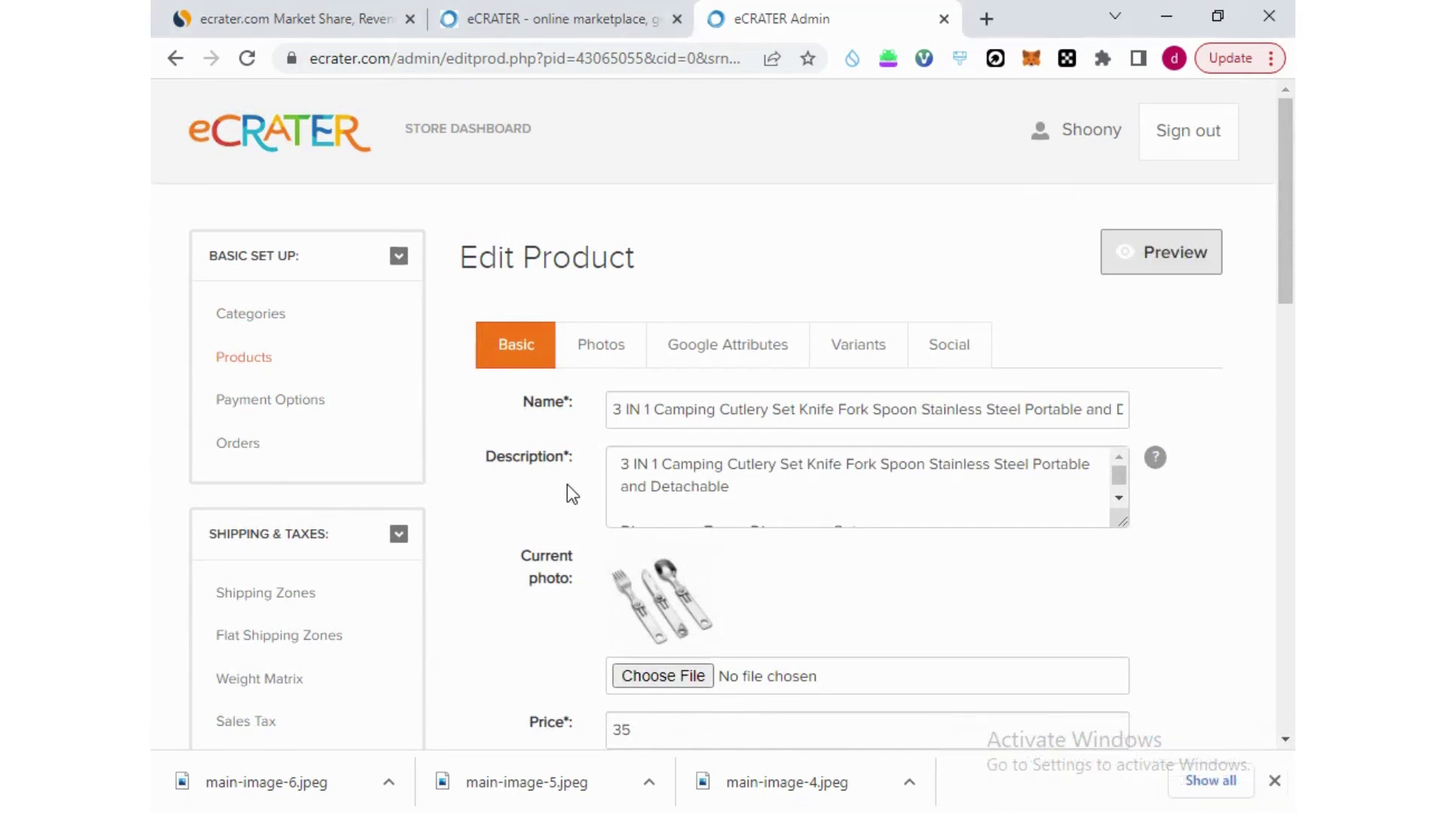
left_click(285, 134)
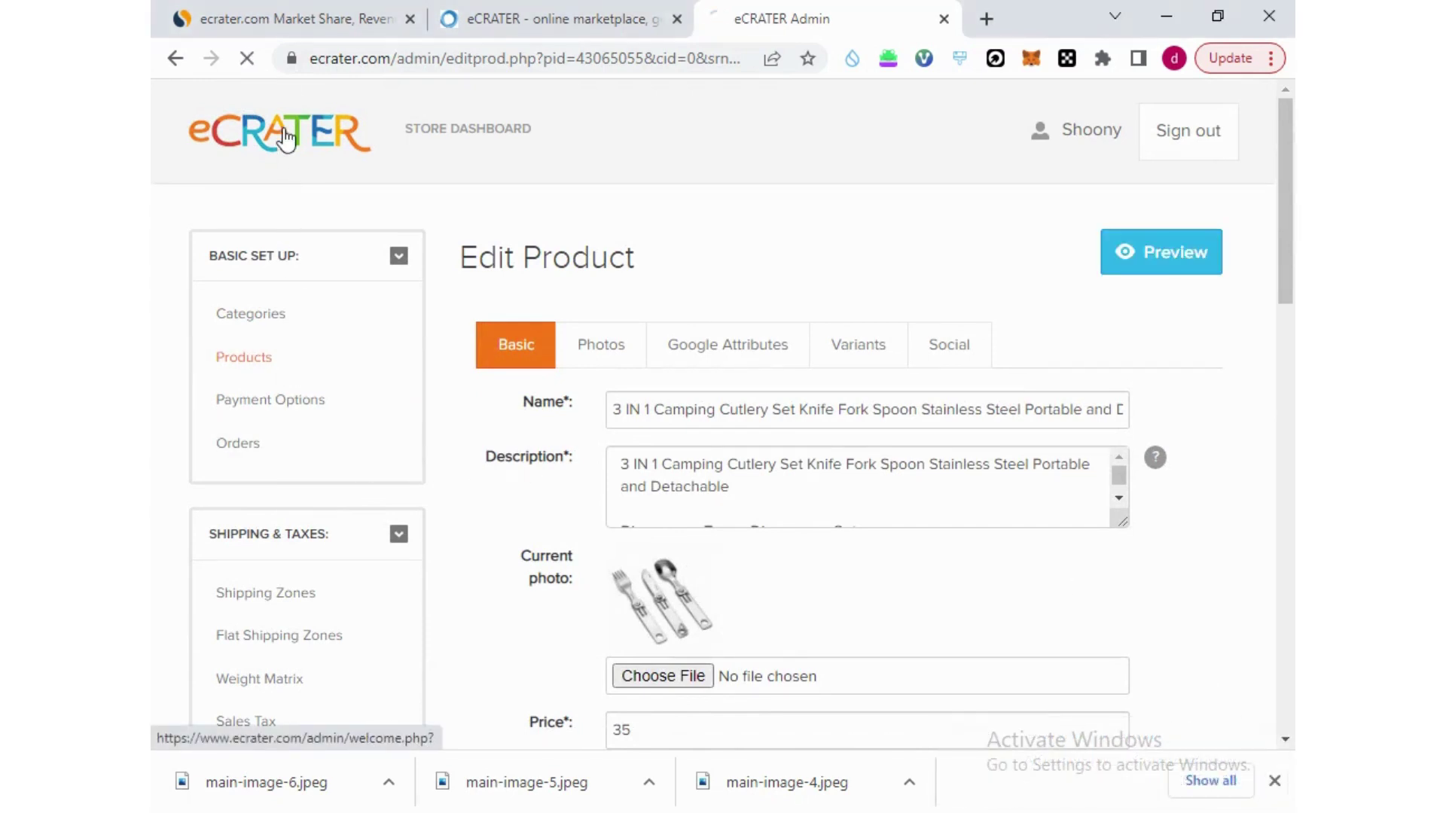